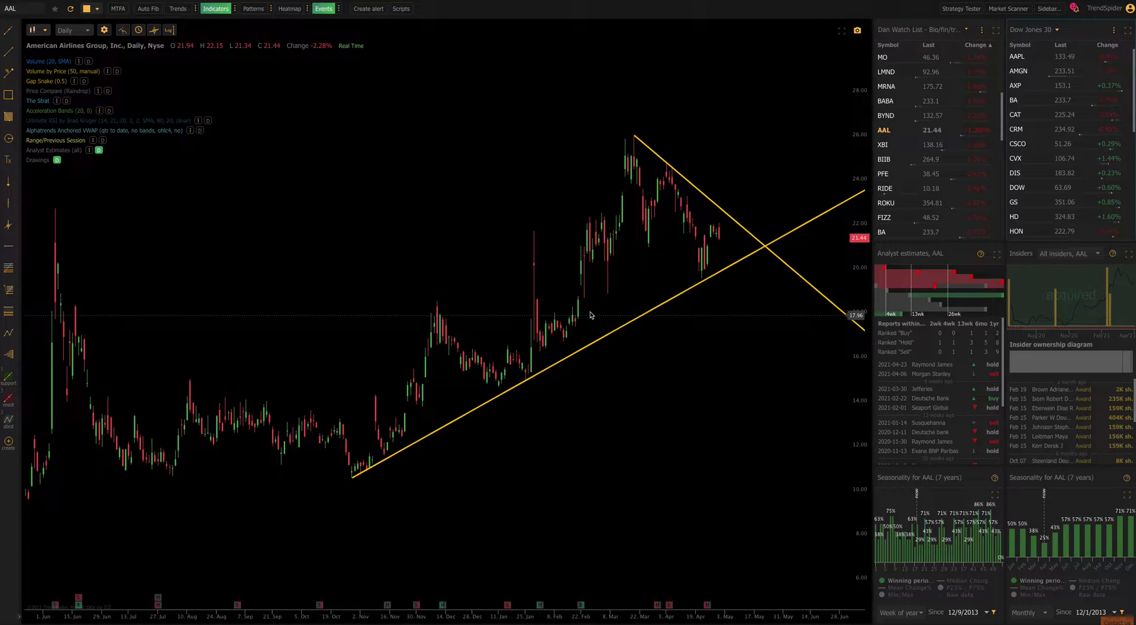
- Create an Alphatrends Anchored VWAP at the 18 Mar 2021 high candle on AAL
click(633, 160)
click(633, 160)
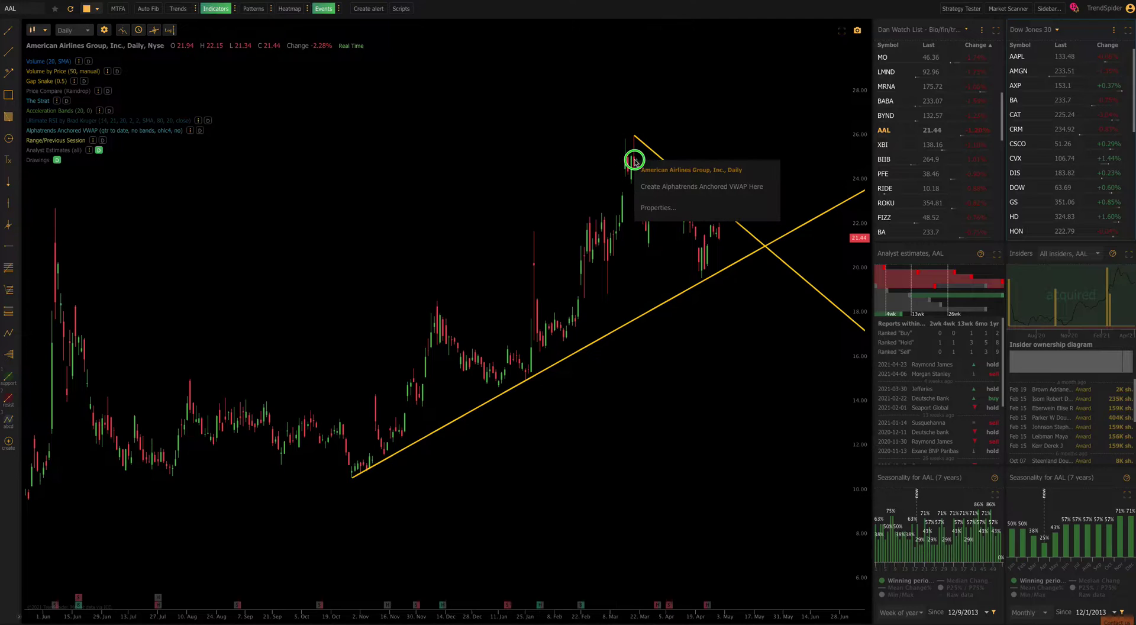
click(655, 186)
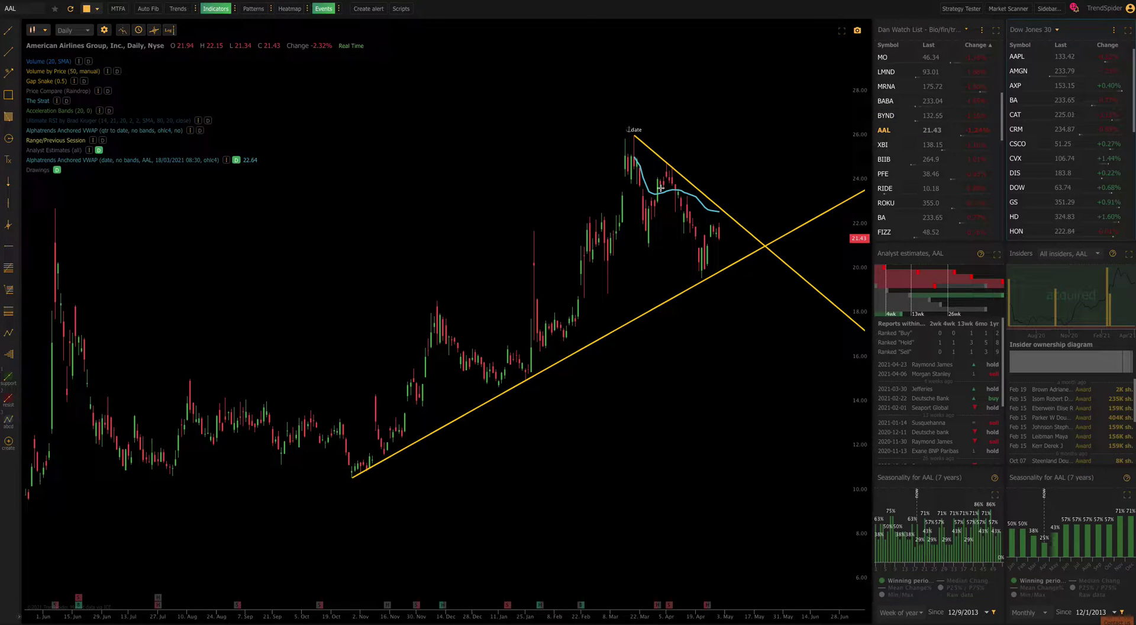
- Turn on Volume by Price, drag its start line to June 2020, and open its settings
click(118, 71)
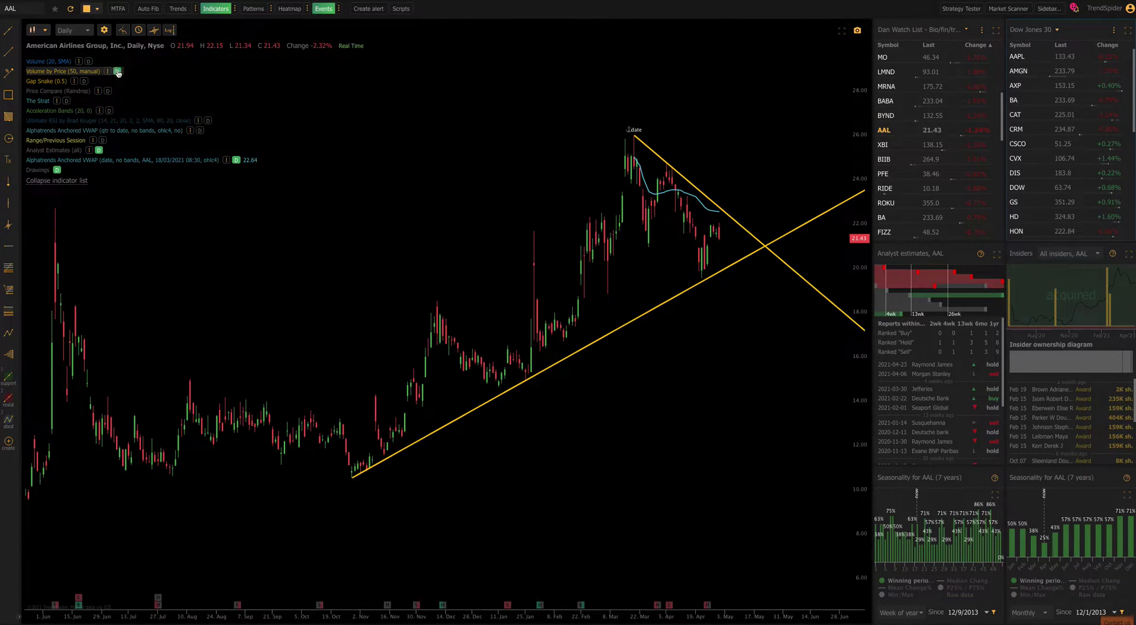
drag(80, 554, 351, 556)
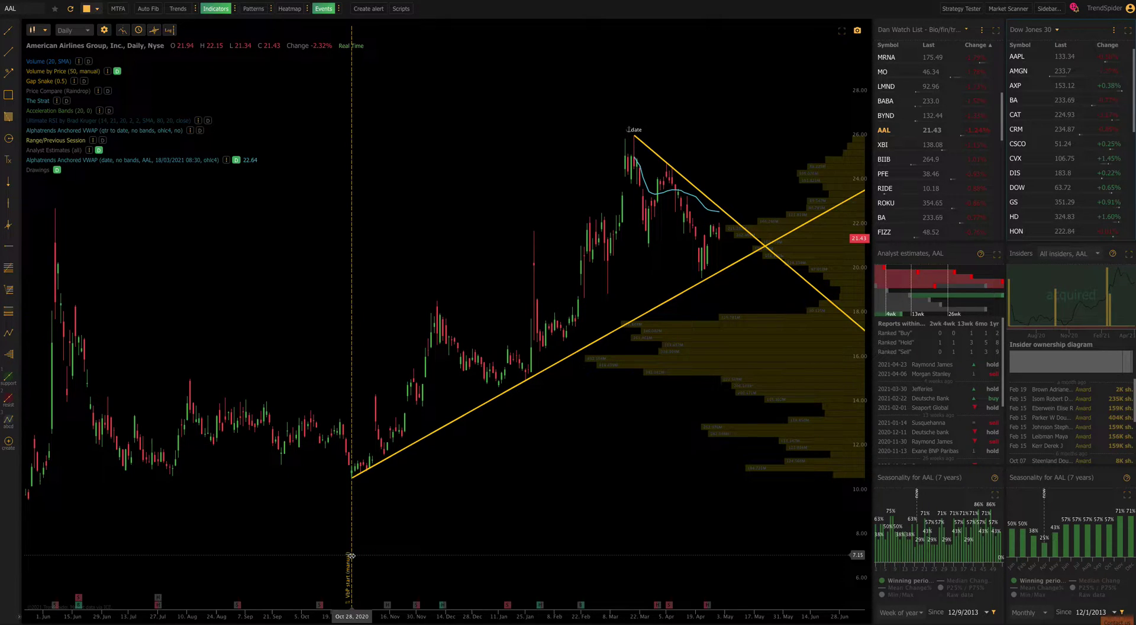
mouse_move(351, 556)
mouse_down()
mouse_move(84, 547)
mouse_move(533, 526)
mouse_move(520, 552)
mouse_move(338, 552)
mouse_move(351, 551)
mouse_up()
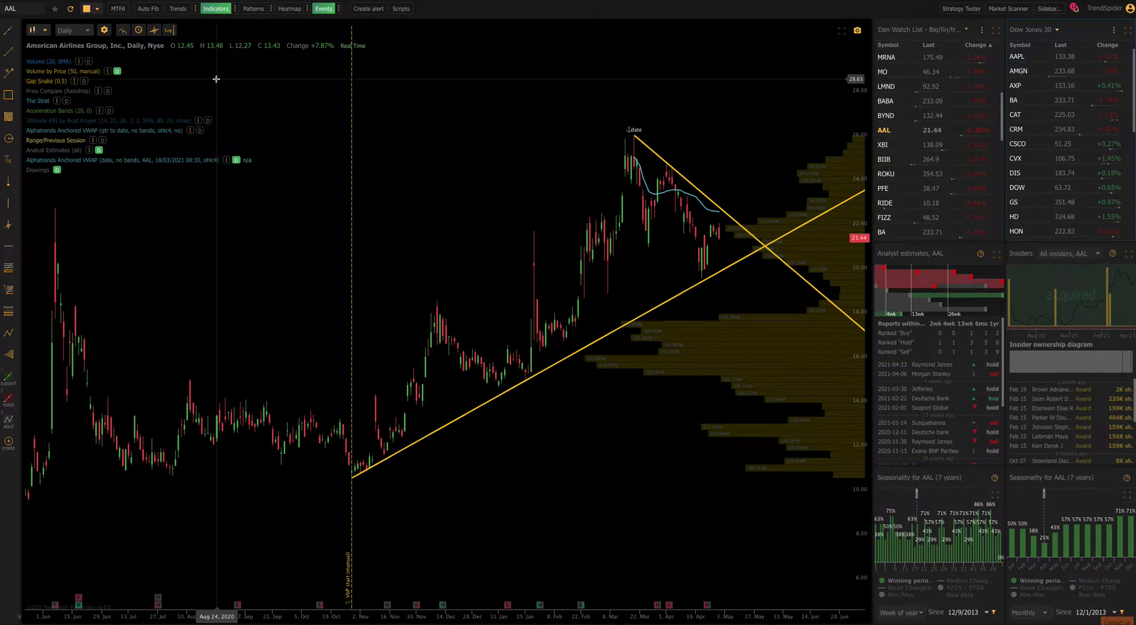
click(108, 72)
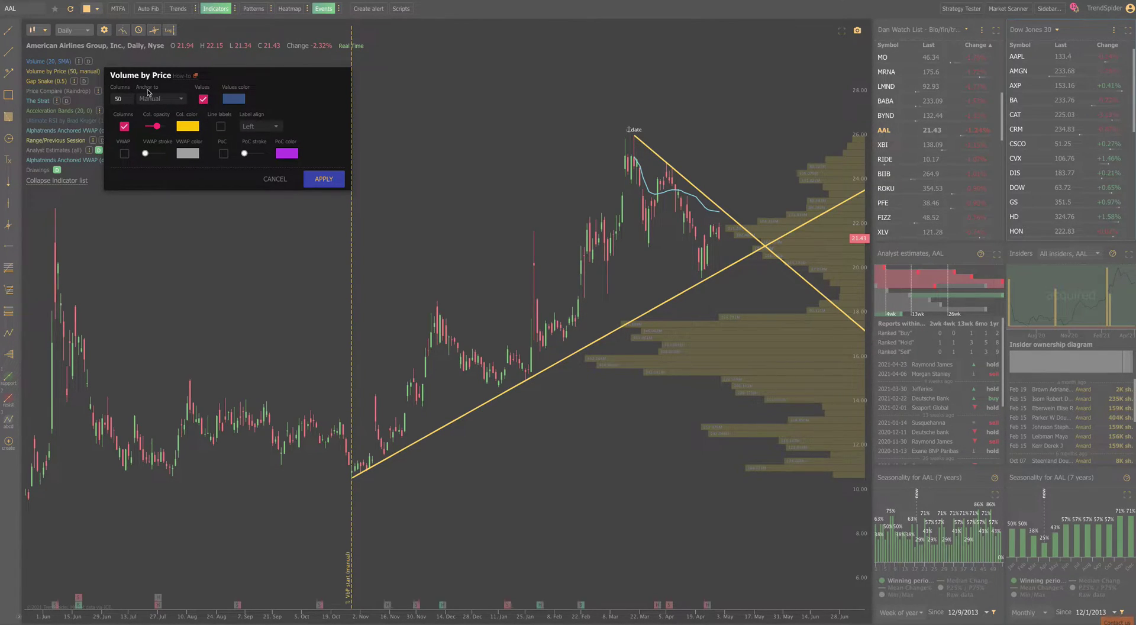
- Set the Volume by Price anchor to 'Year to date' and apply it
click(168, 99)
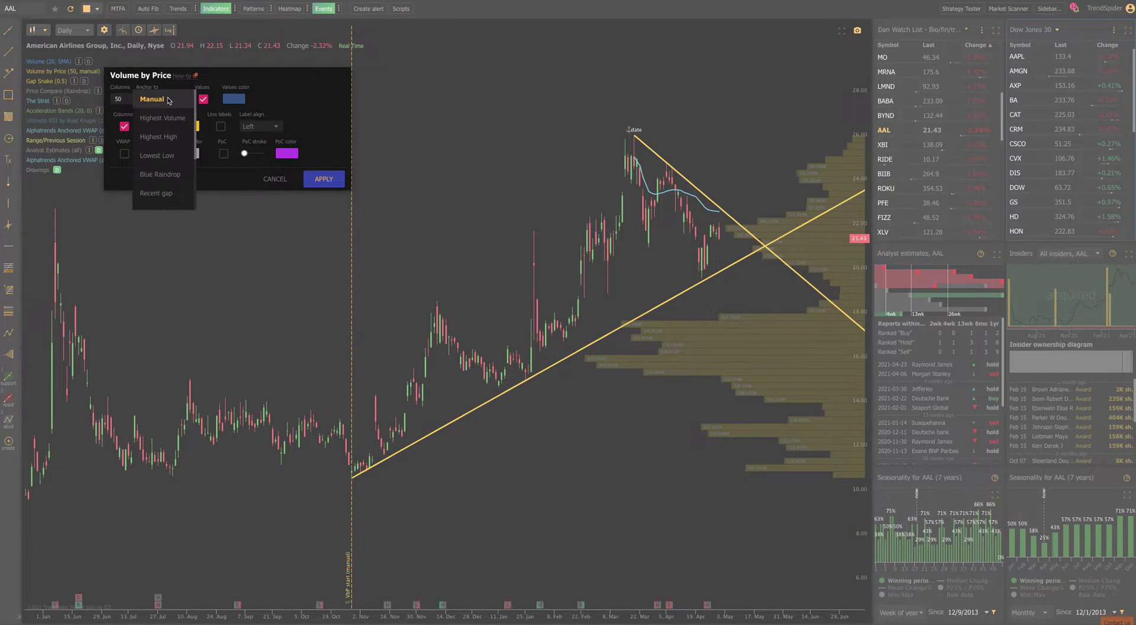
scroll(160, 183, down, 3)
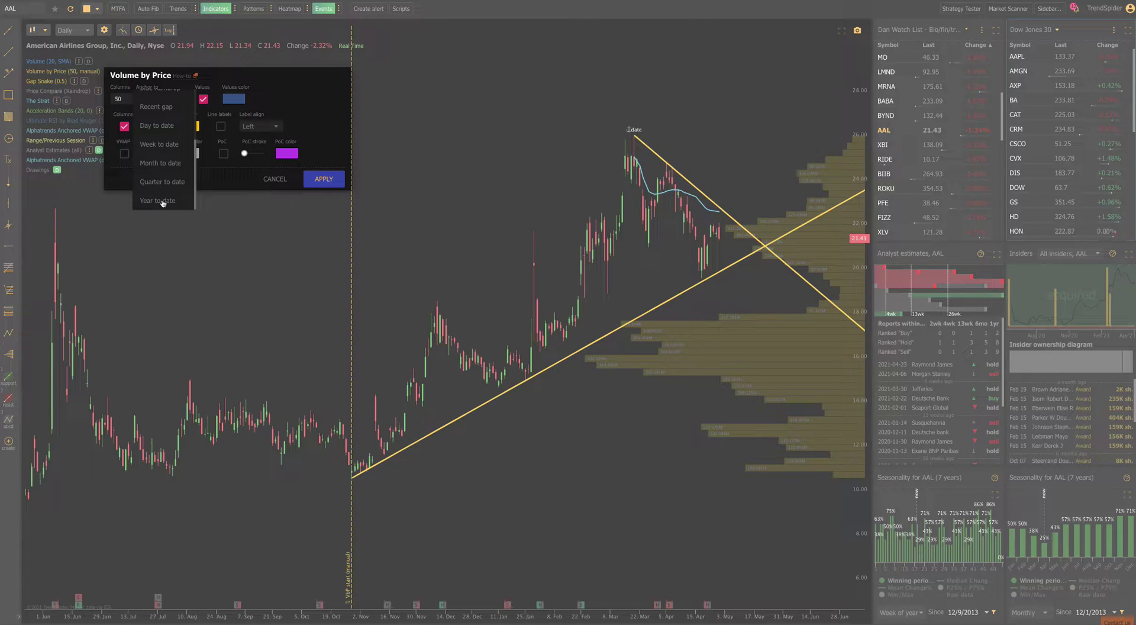
click(163, 201)
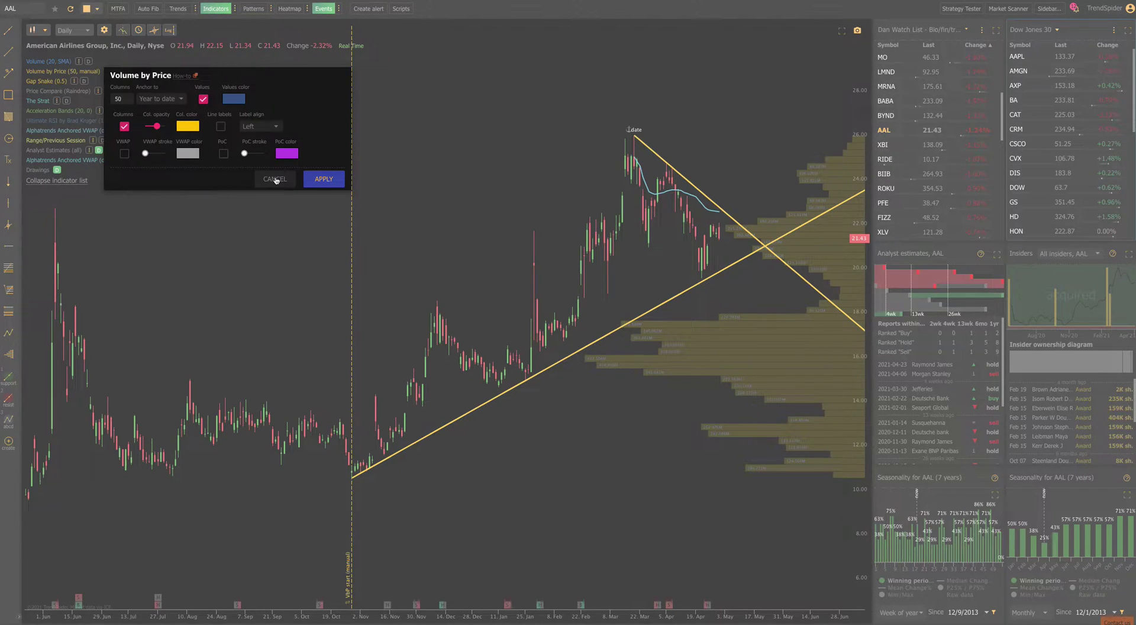
click(315, 181)
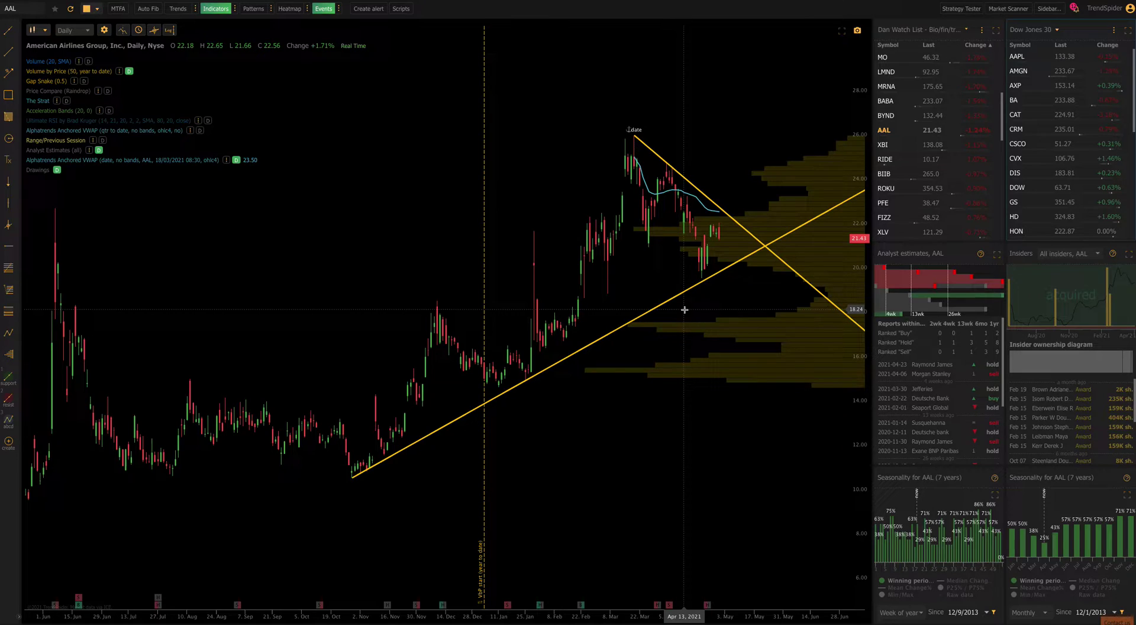
- Re-anchor the profile to 'Recent gap' with a Gap ATR Factor of 0.5
click(119, 71)
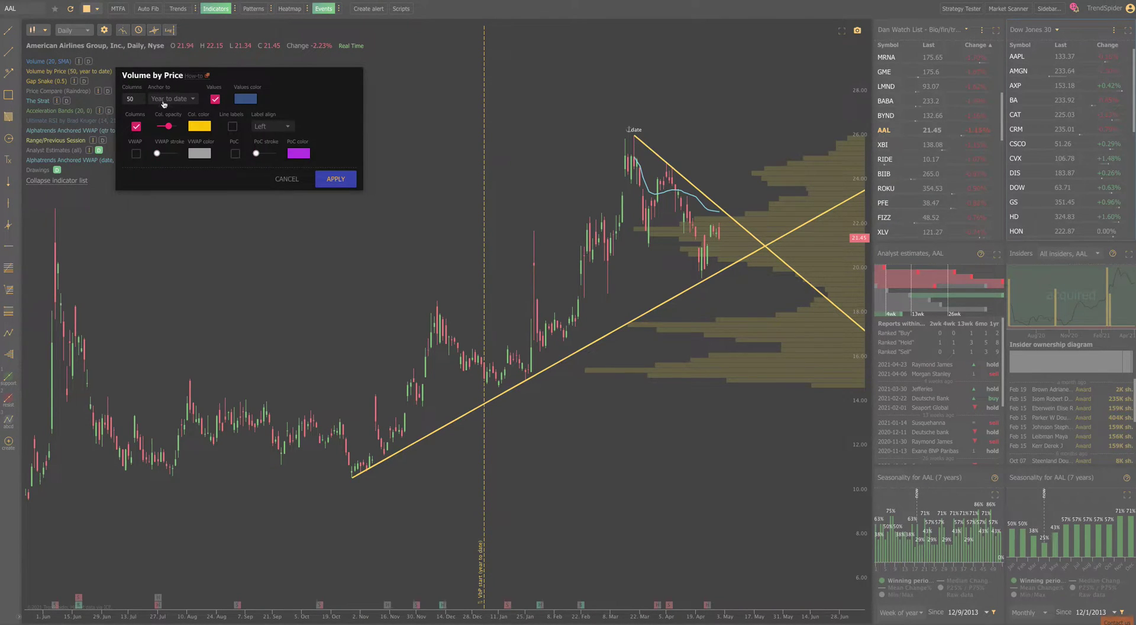
click(168, 99)
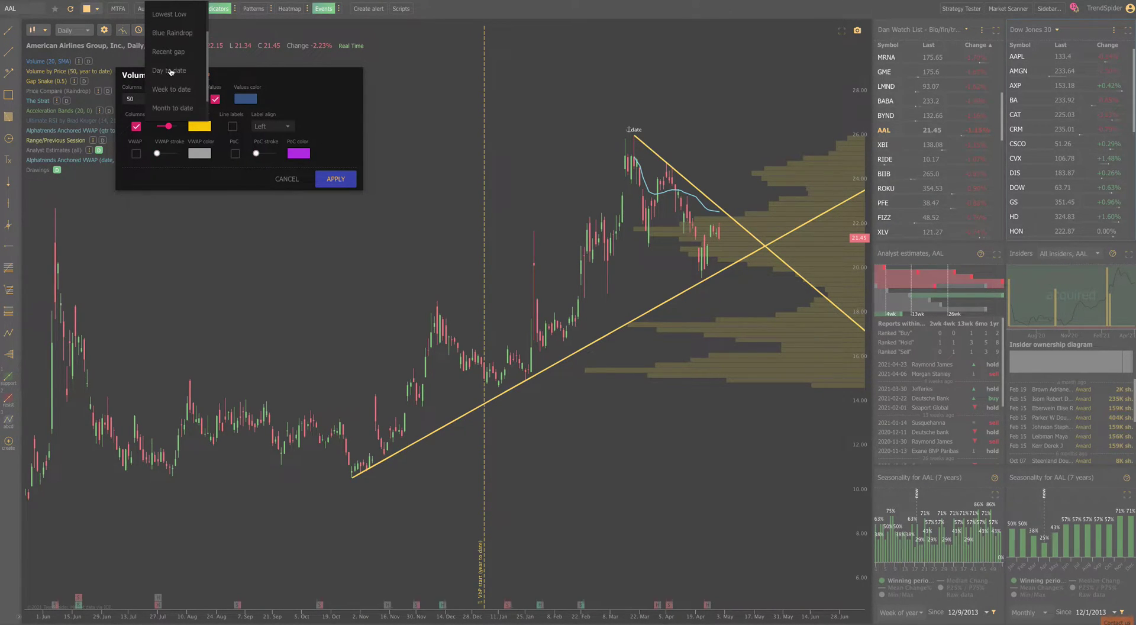
click(171, 71)
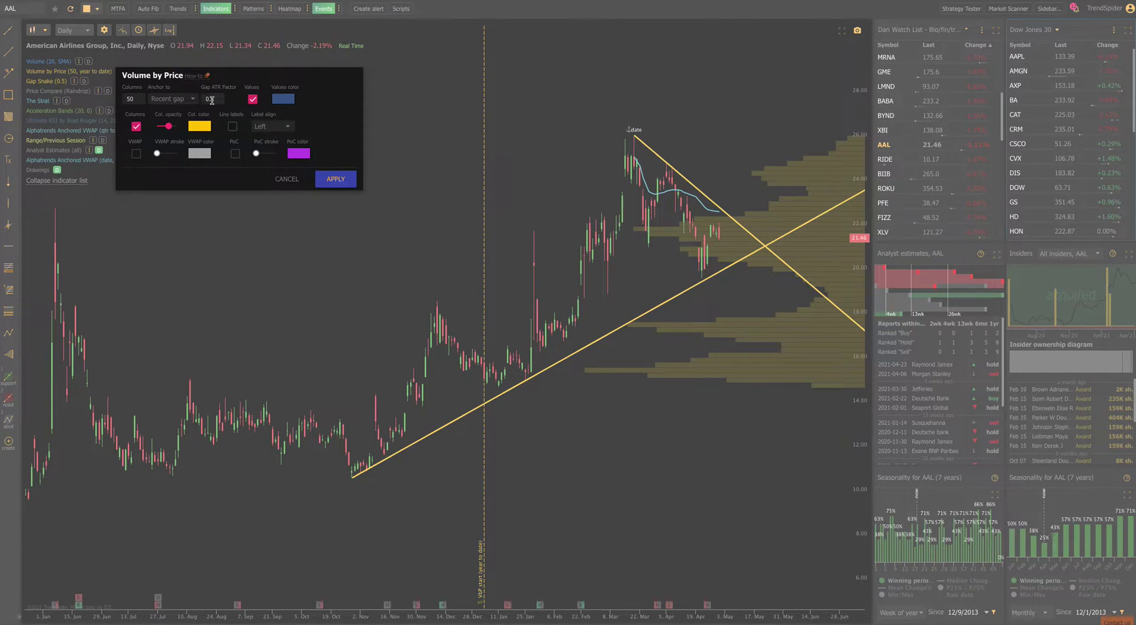
click(210, 99)
double_click(210, 99)
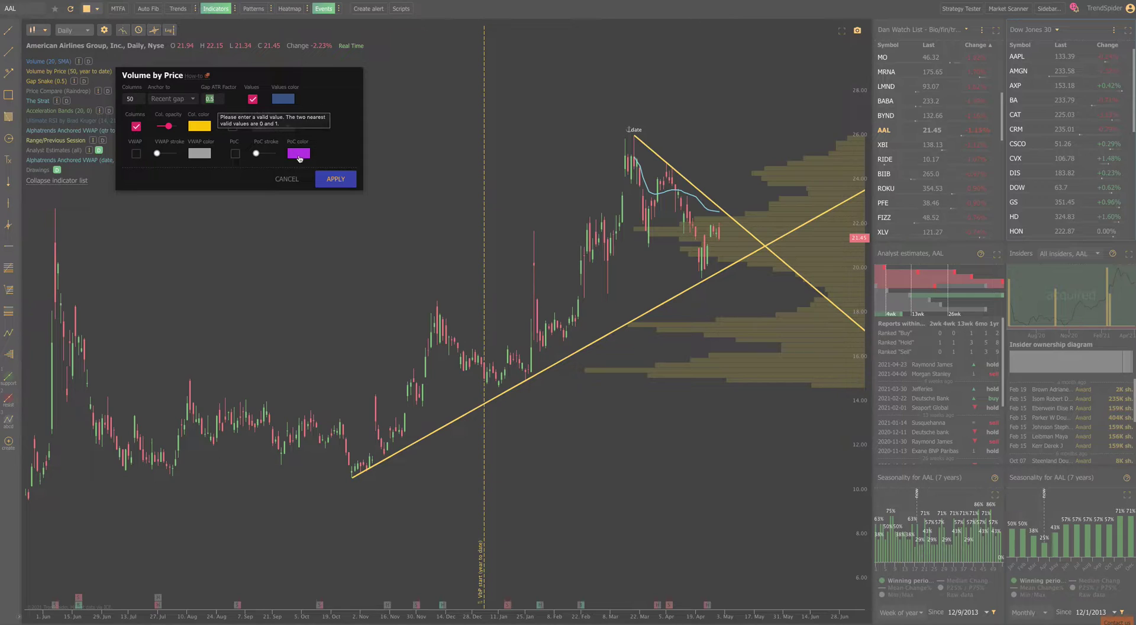
click(317, 173)
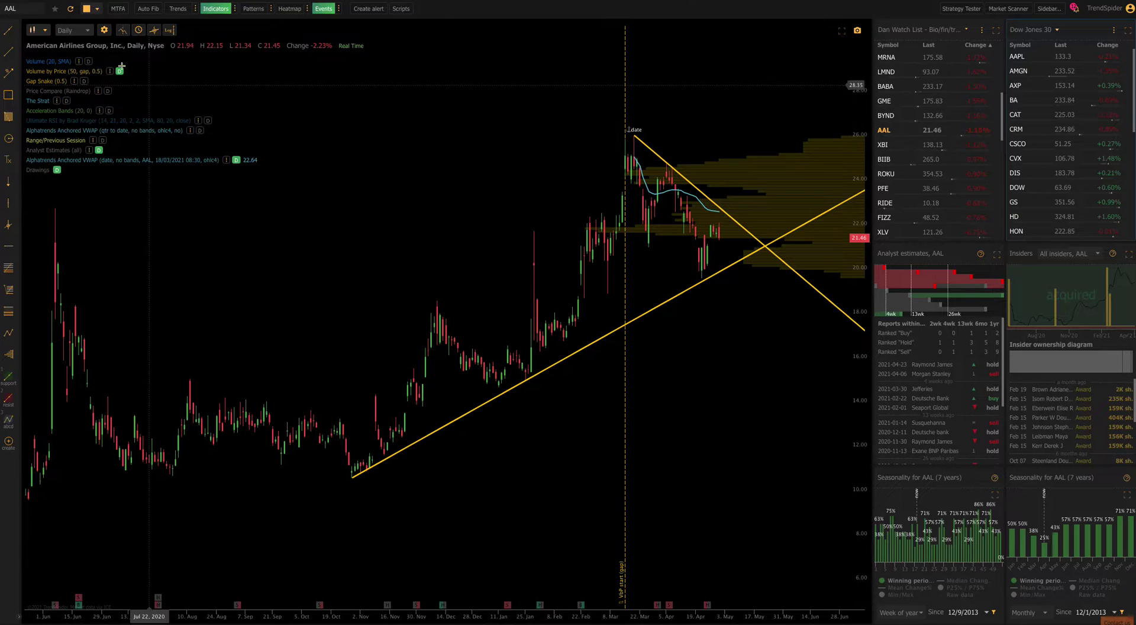
- Switch the profile anchor to 'Lowest Low', keeping Window 100, and apply
click(109, 72)
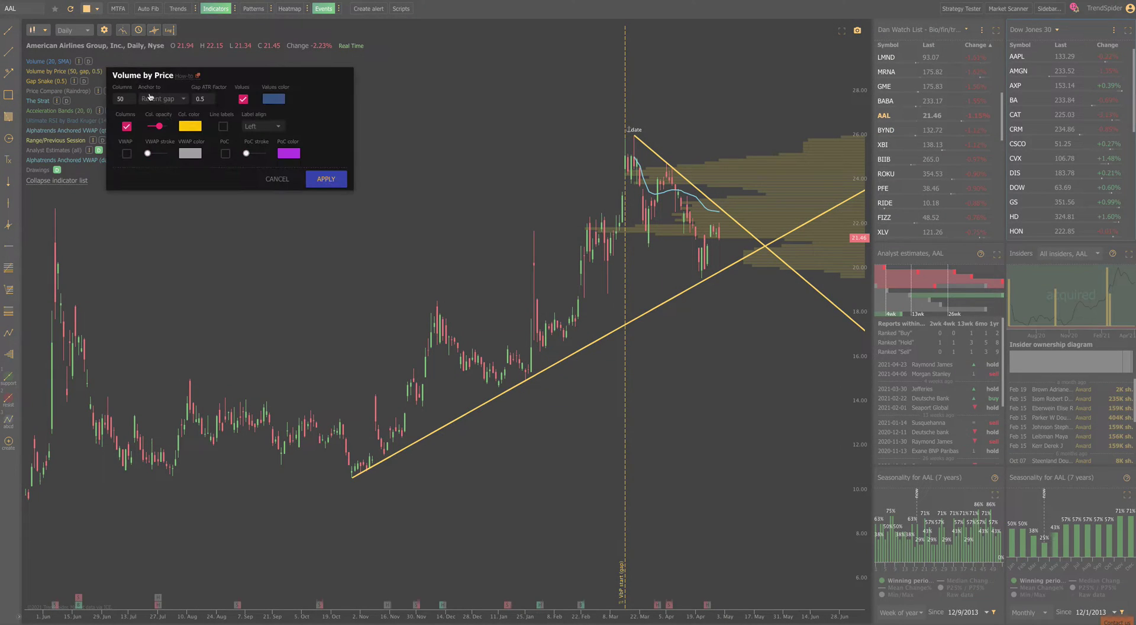
click(161, 99)
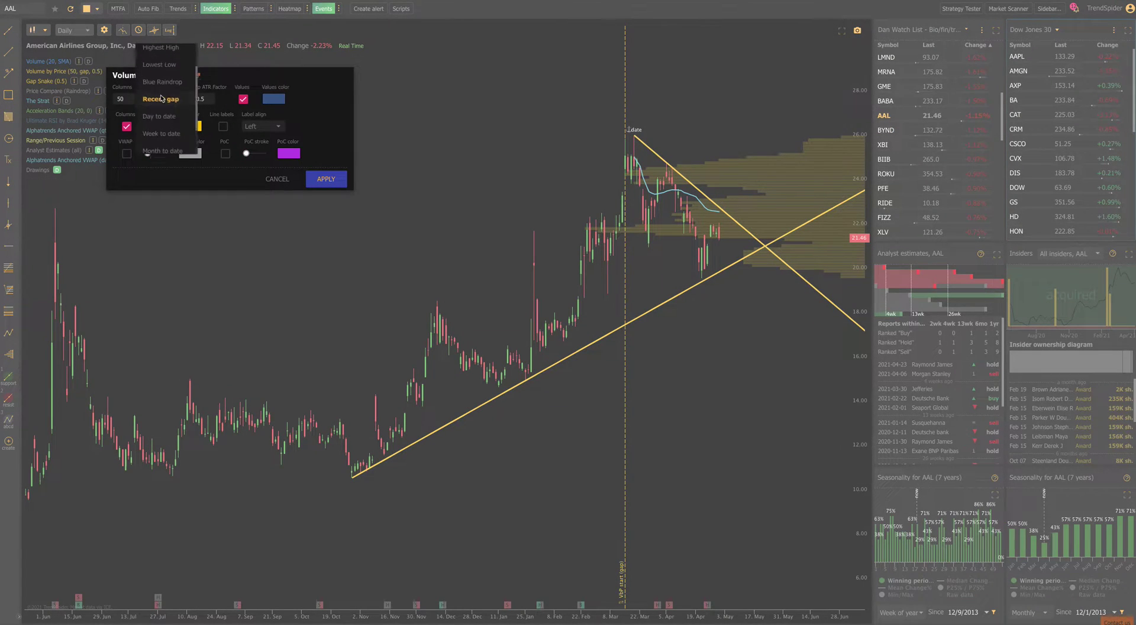
click(163, 63)
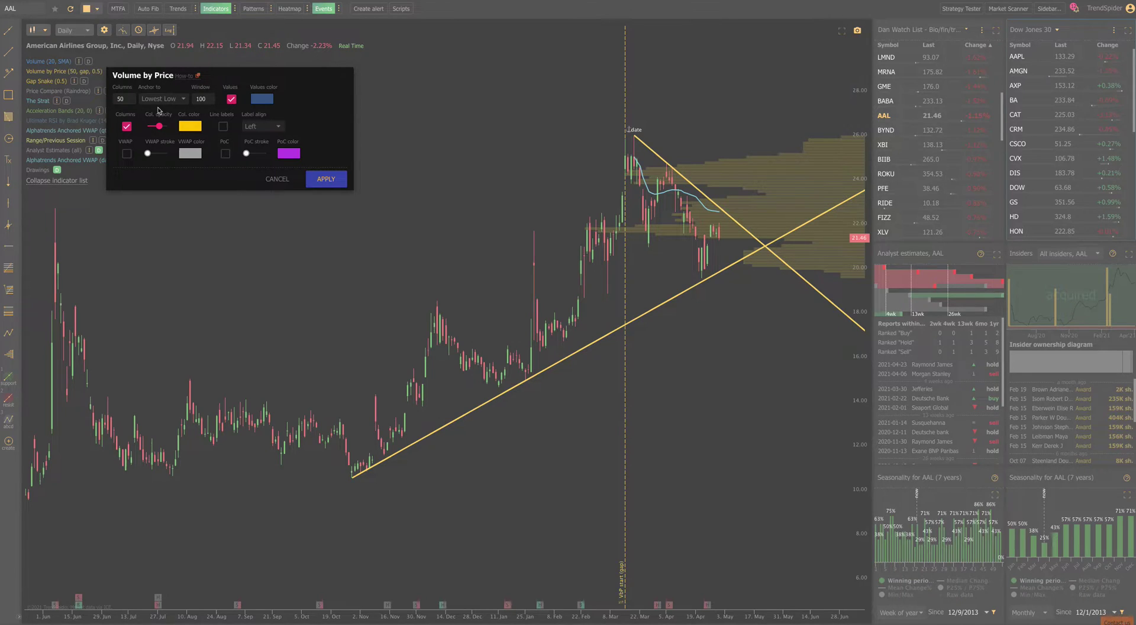
click(161, 100)
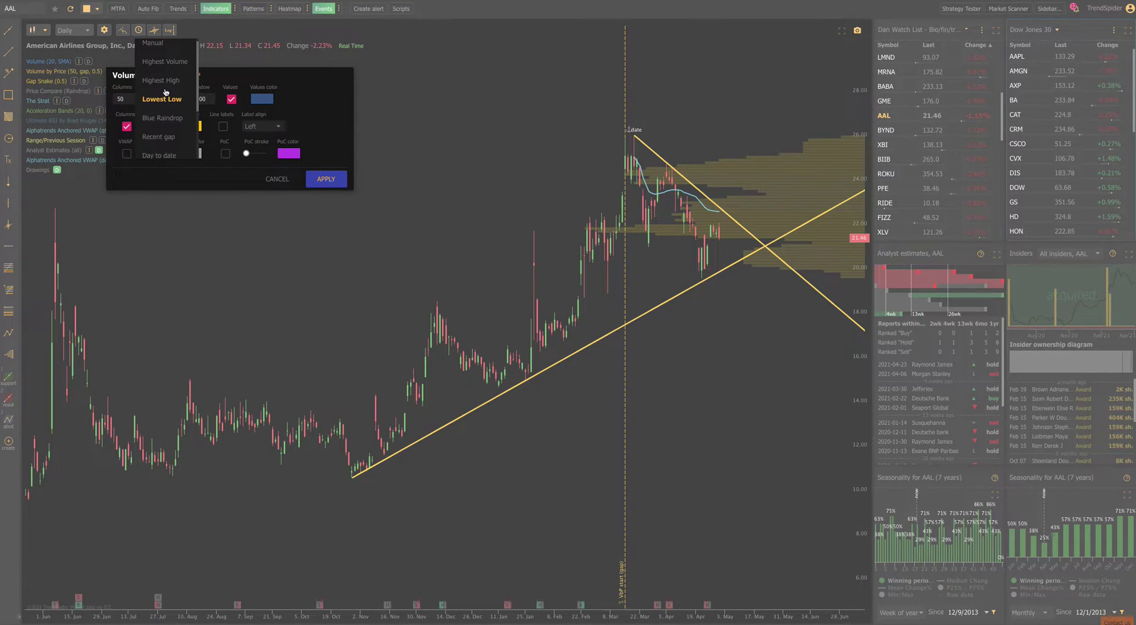
click(252, 94)
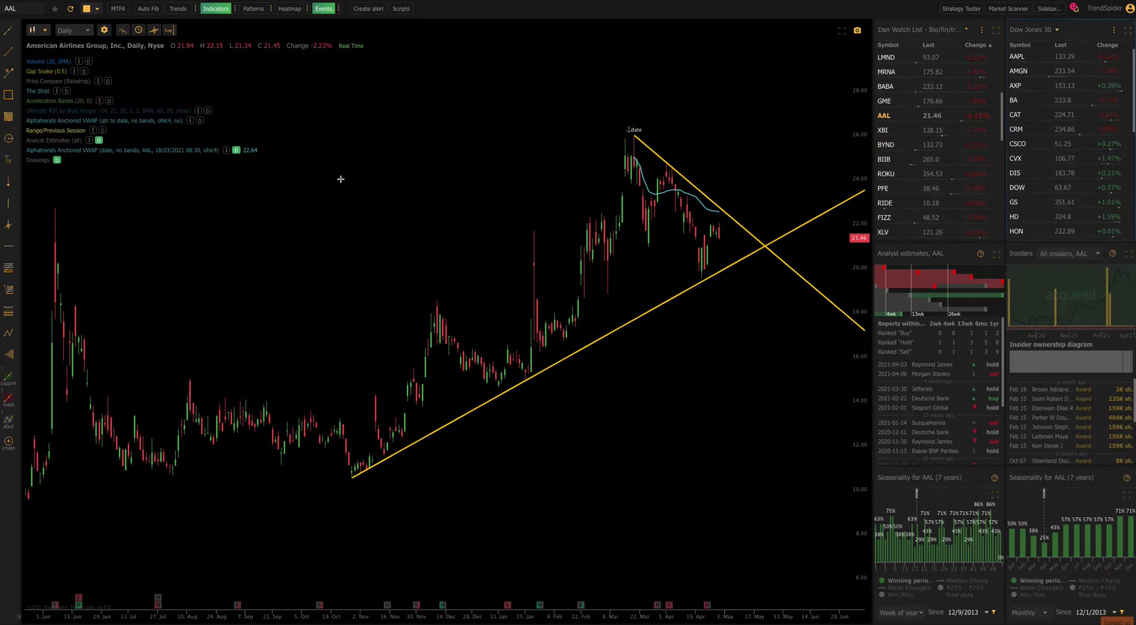
click(340, 180)
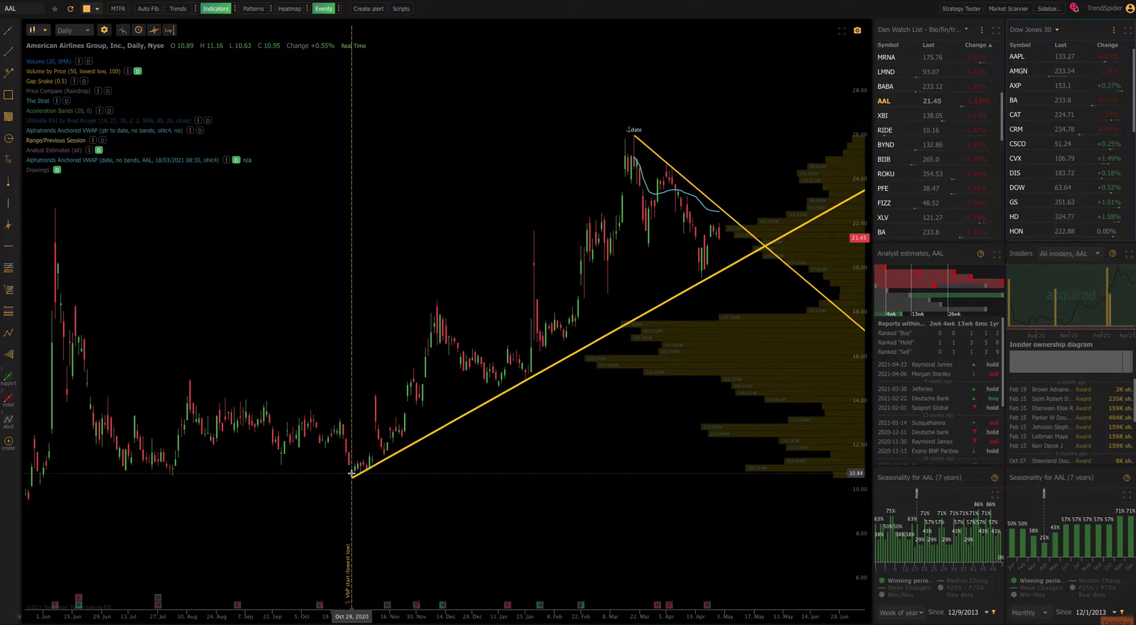
- Find 'vbp' in Manage Indicators and set its Columns to 50
click(234, 8)
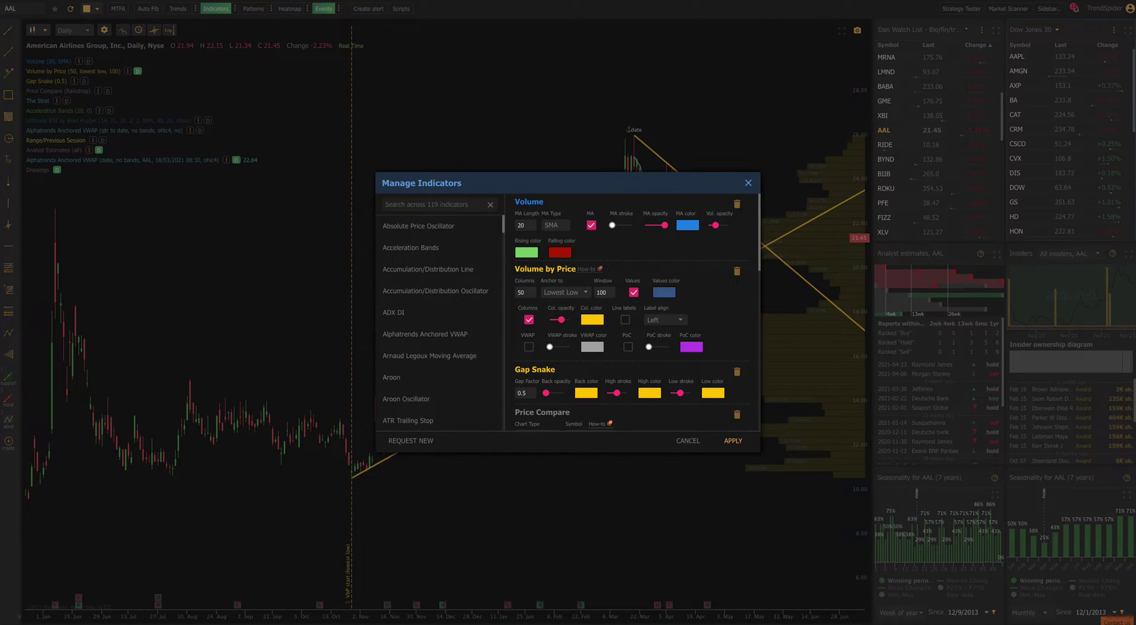
text(vbp)
scroll(621, 359, down, 3)
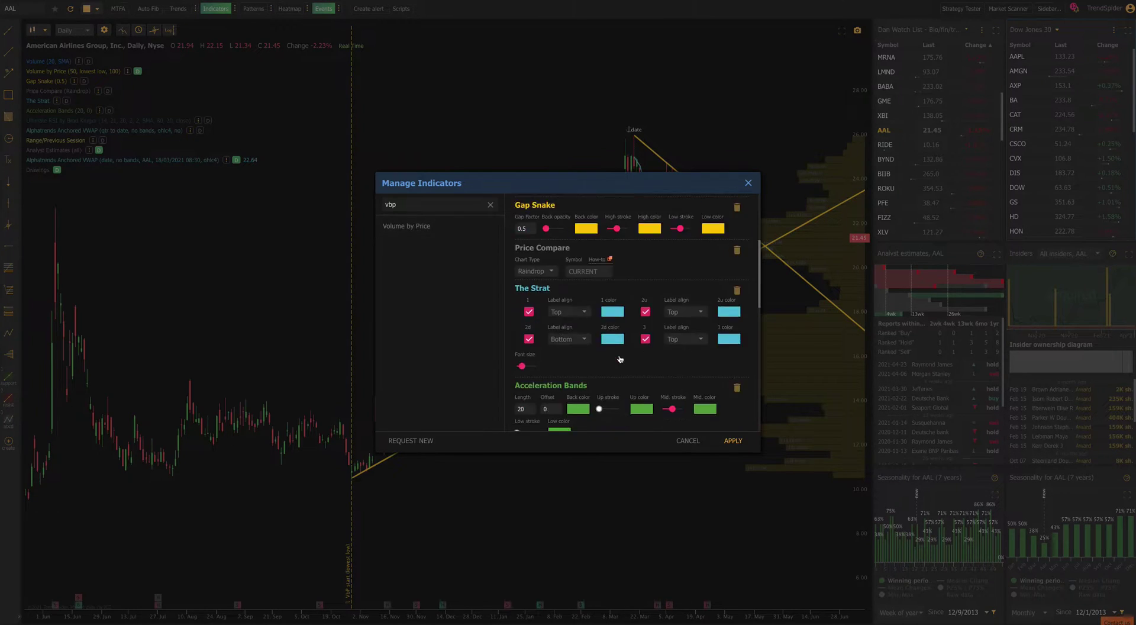
scroll(620, 359, down, 6)
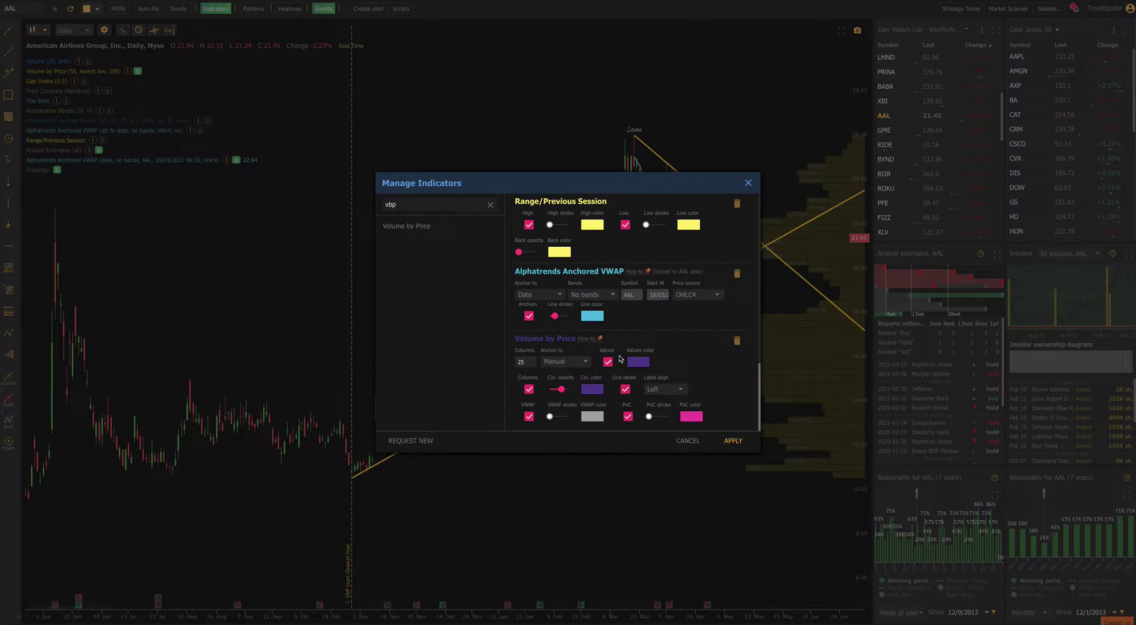
double_click(525, 363)
text(50)
- Untick Values, Line labels, PoC and VWAP, anchor to Year to date, and add the profile
click(529, 388)
click(529, 388)
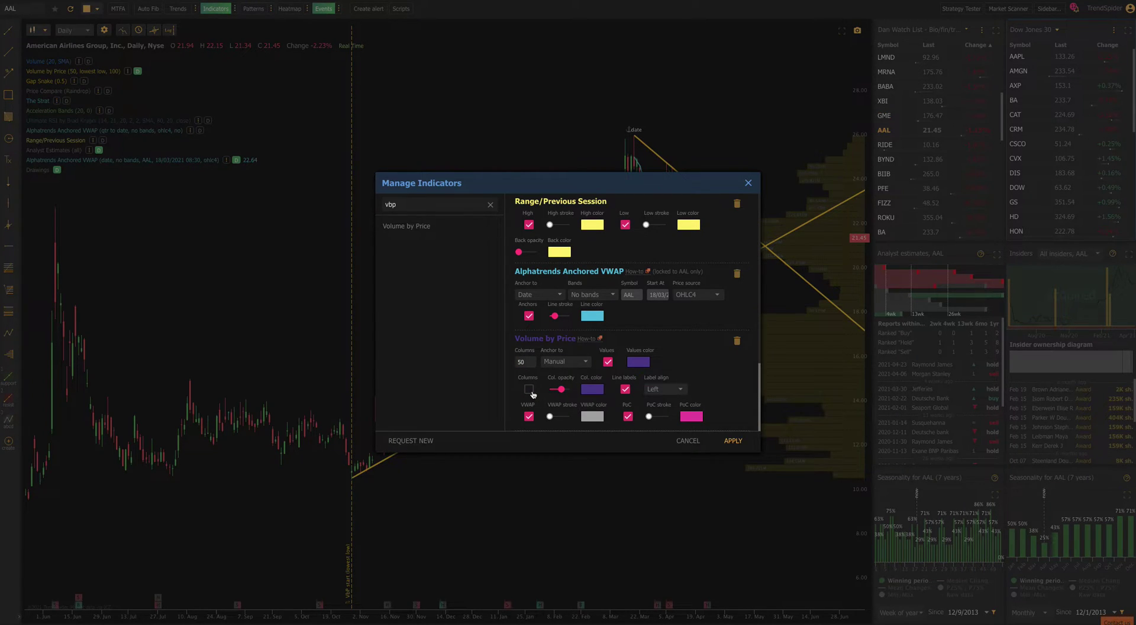
click(608, 361)
click(625, 389)
click(628, 416)
click(529, 416)
click(557, 361)
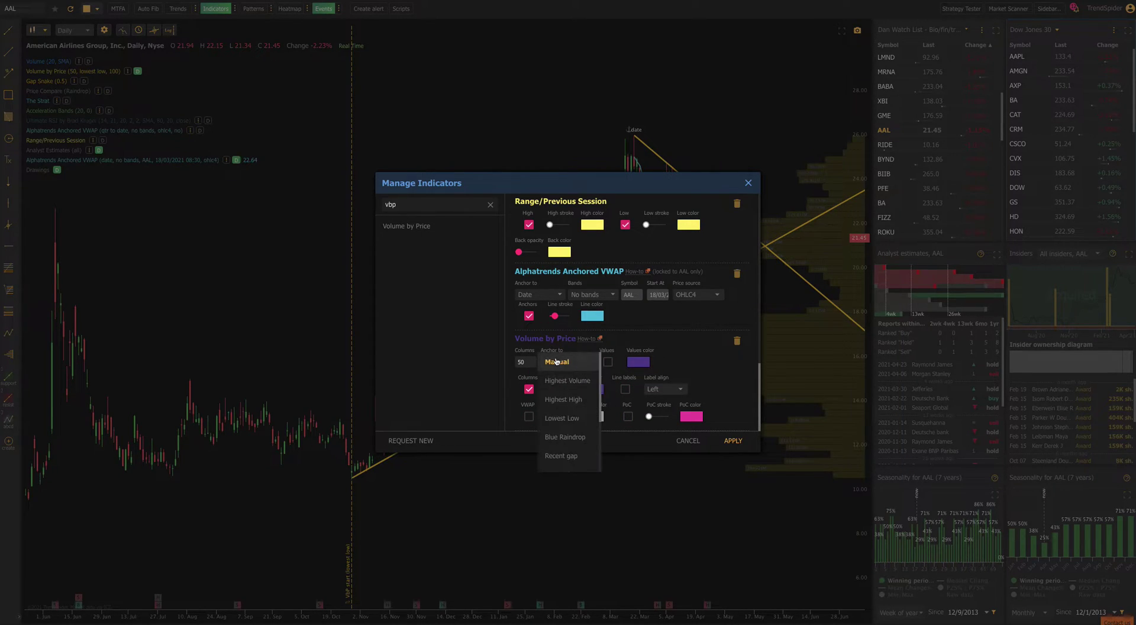
scroll(565, 434, down, 3)
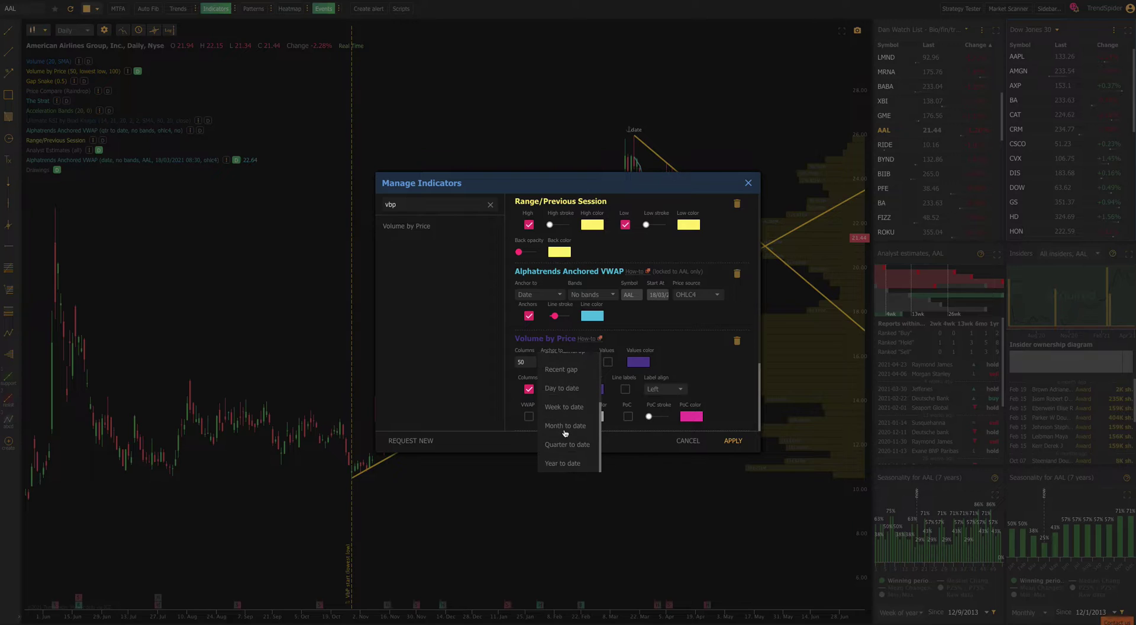
click(563, 462)
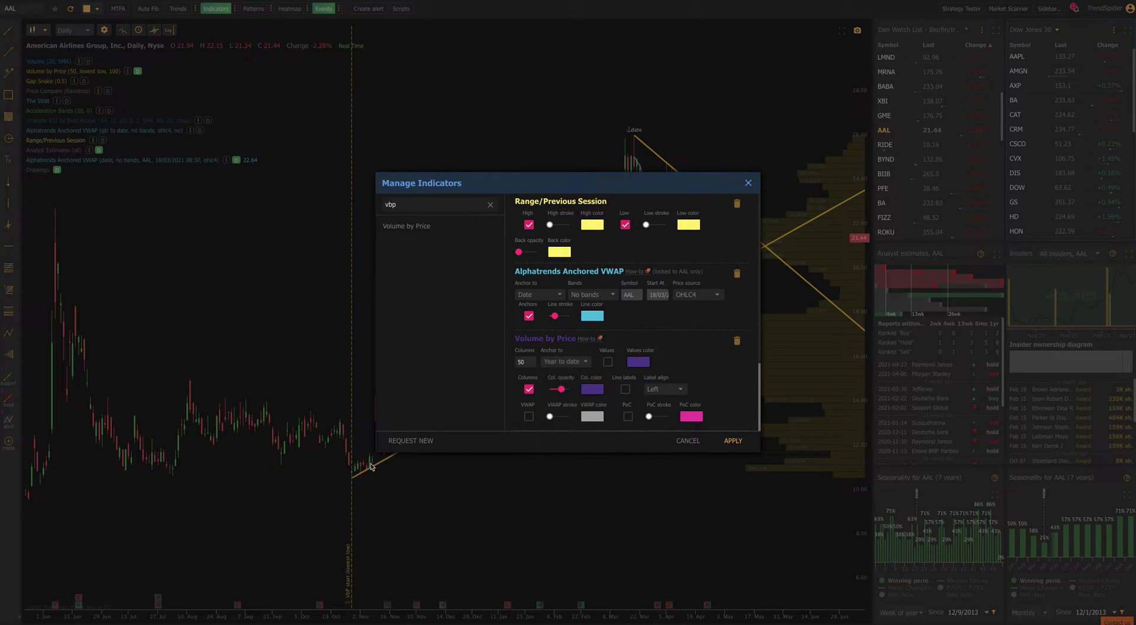
click(732, 440)
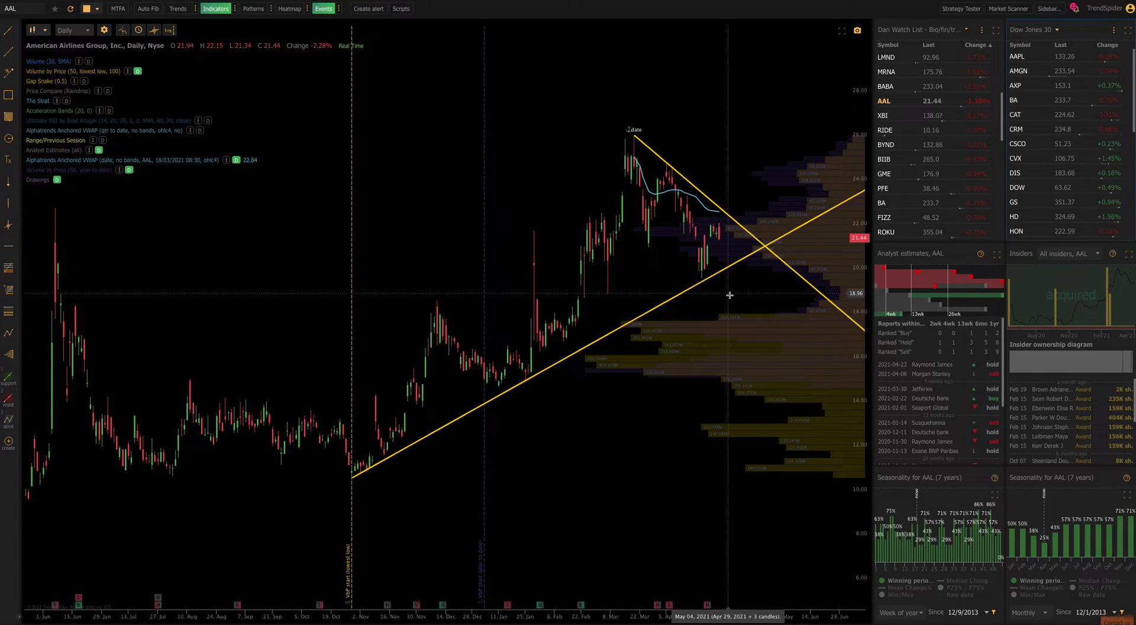
- Switch the chart to Chevron (CVX) and hide both Volume by Price profiles
scroll(729, 295, up, 3)
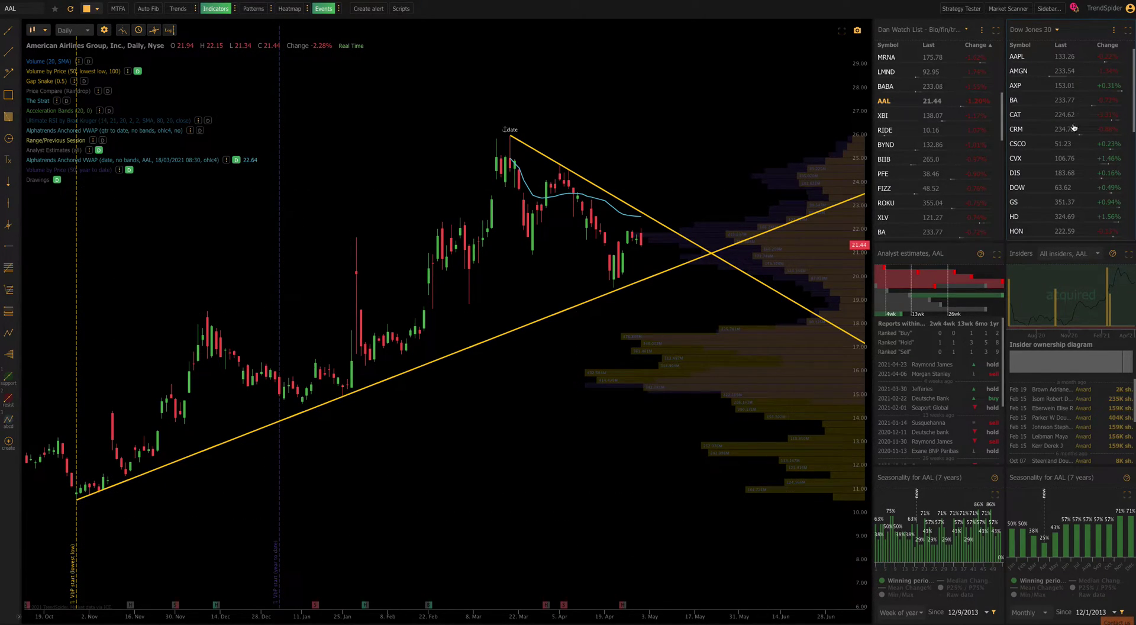
click(1044, 152)
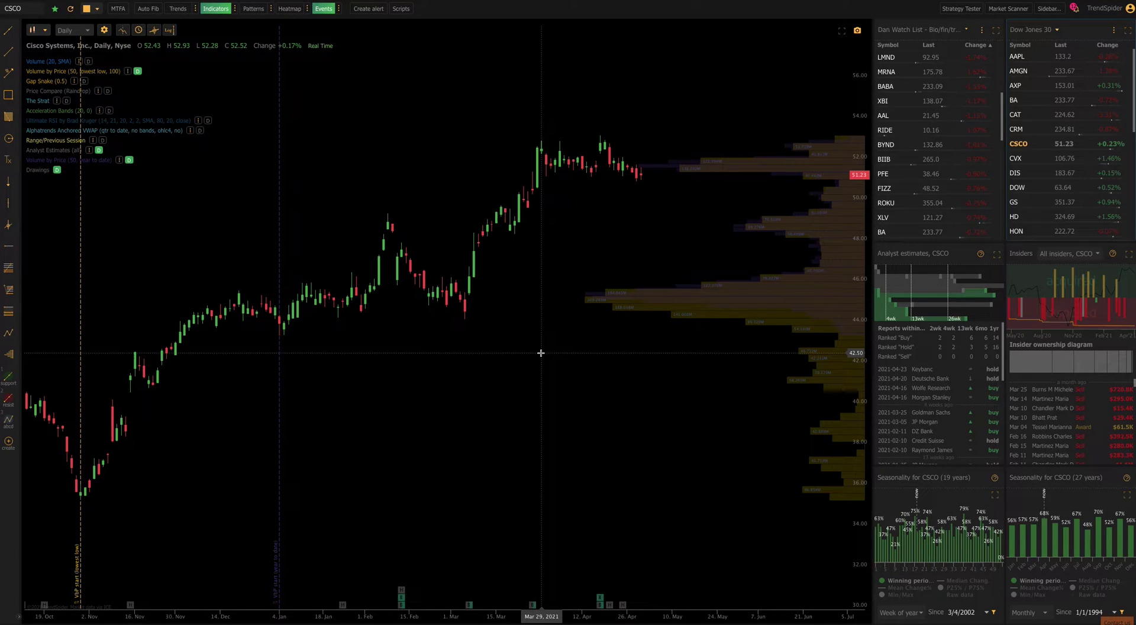
key(Down)
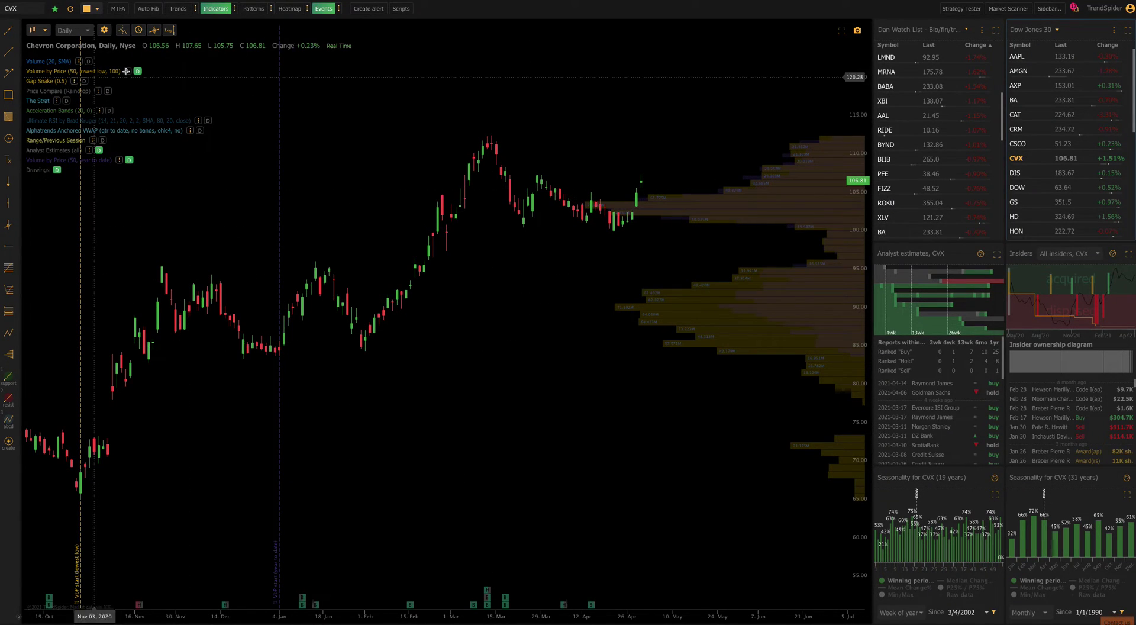
click(139, 71)
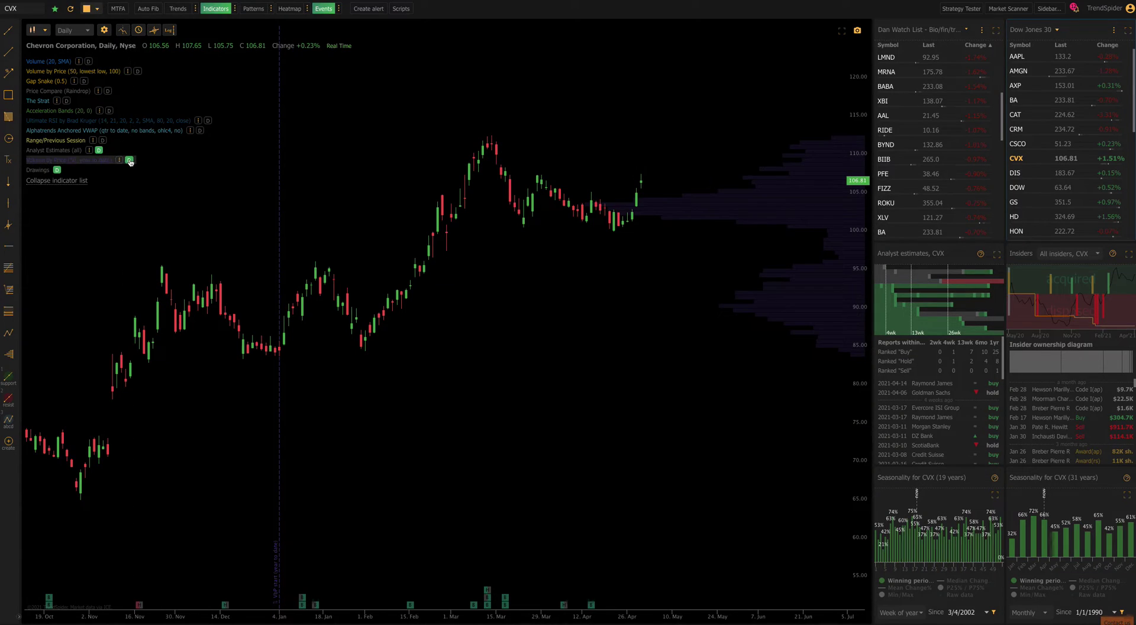
click(129, 161)
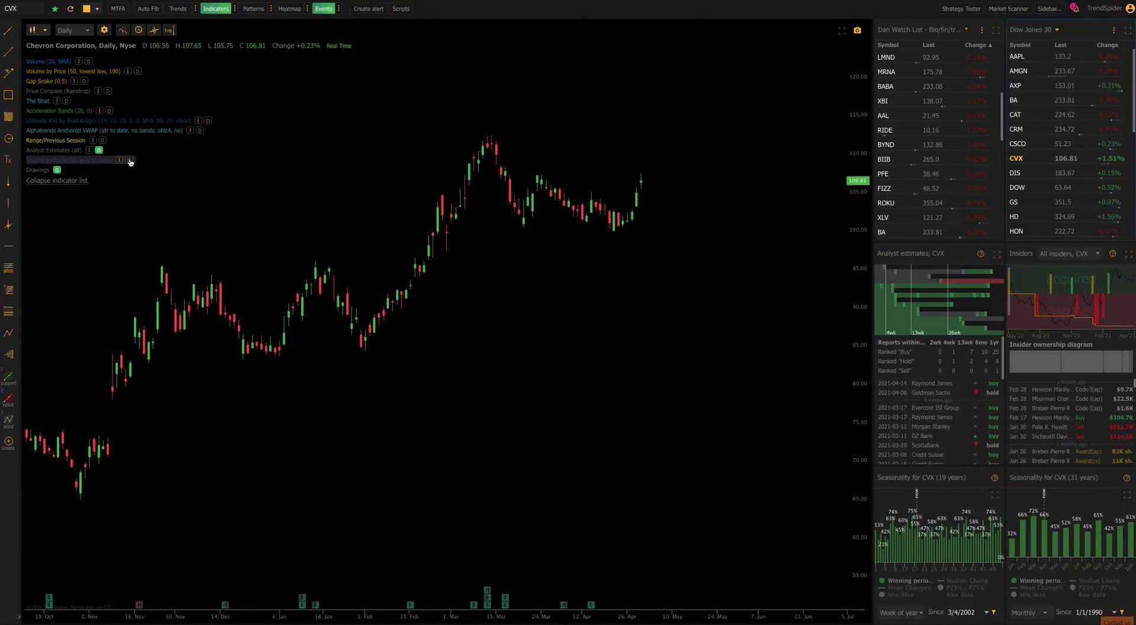
- Anchor VWAPs at the CVX March 12 high, Jan 29 low and late-October 2020 low
right_click(490, 144)
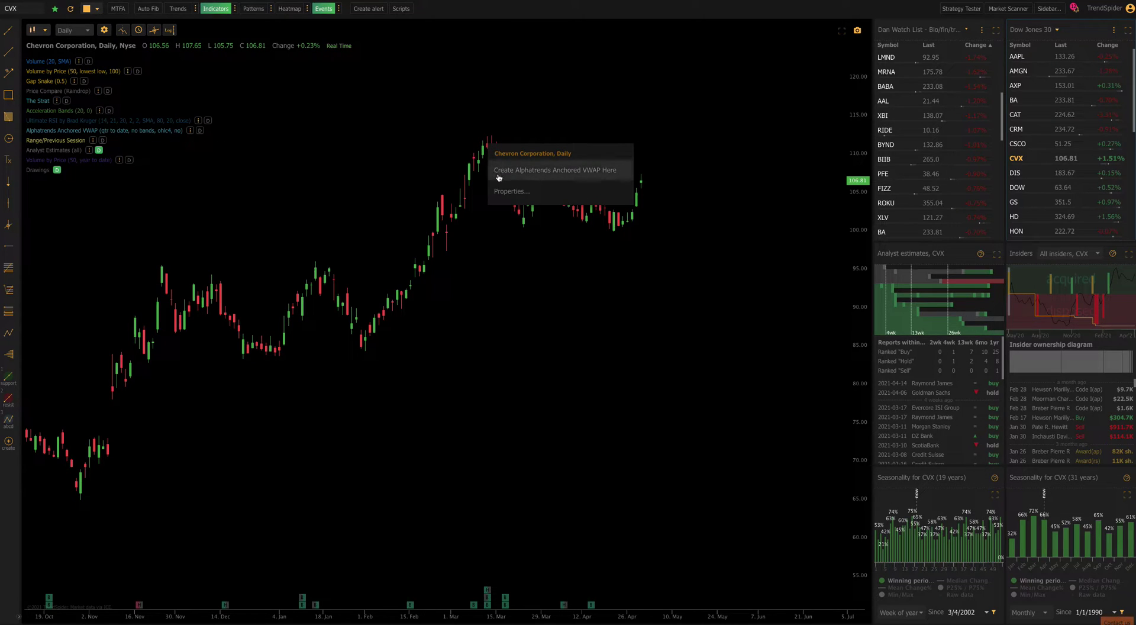
click(498, 171)
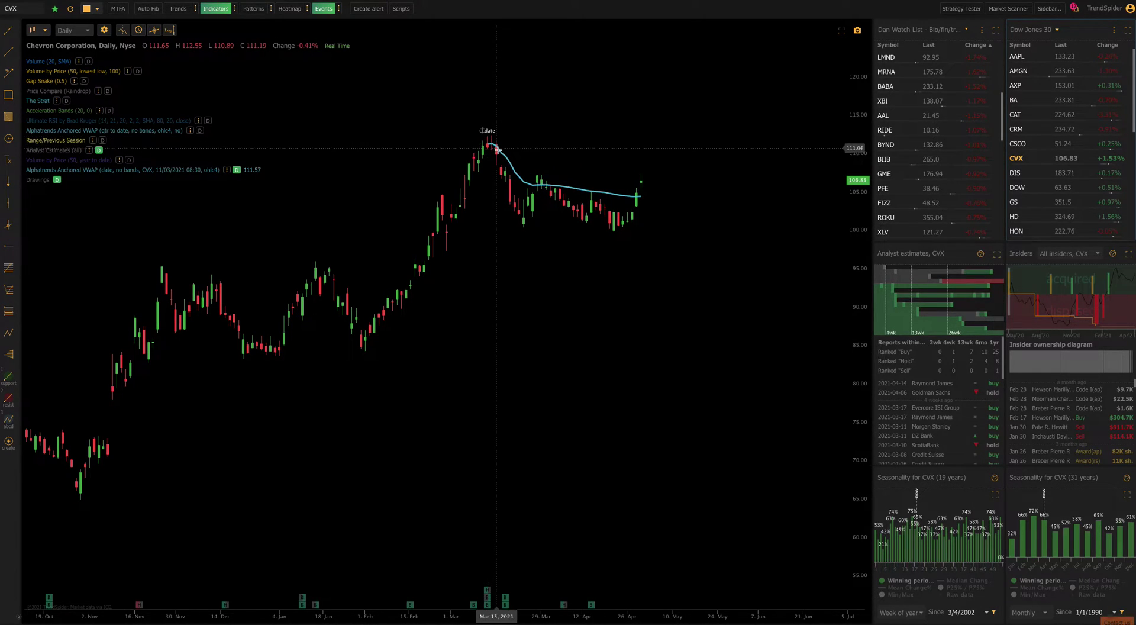
click(362, 338)
click(382, 364)
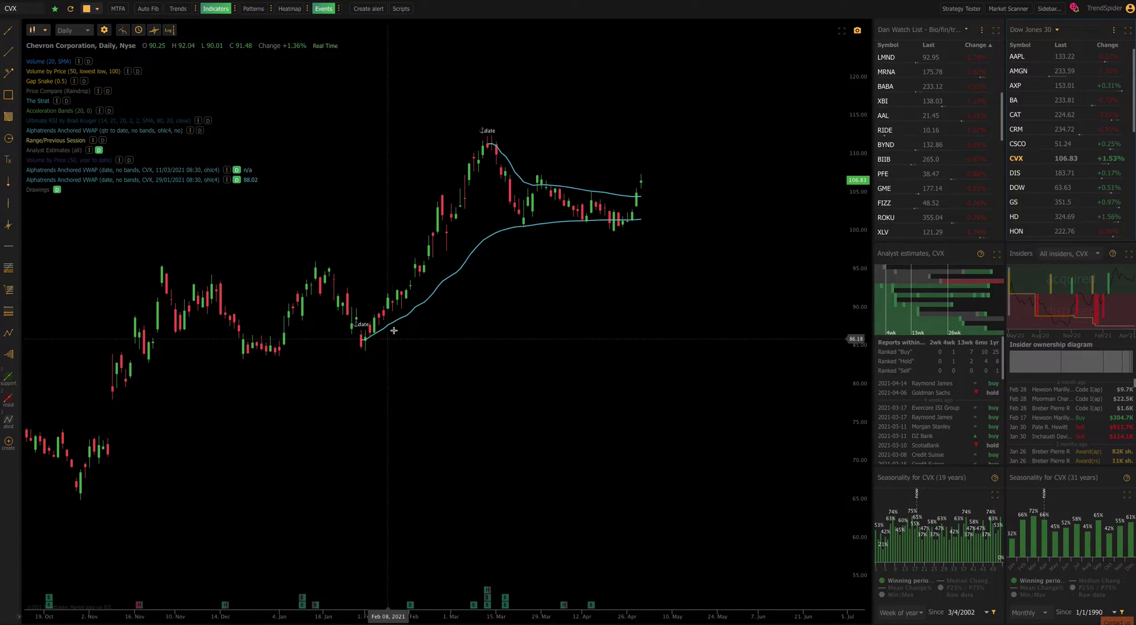
click(81, 481)
click(101, 506)
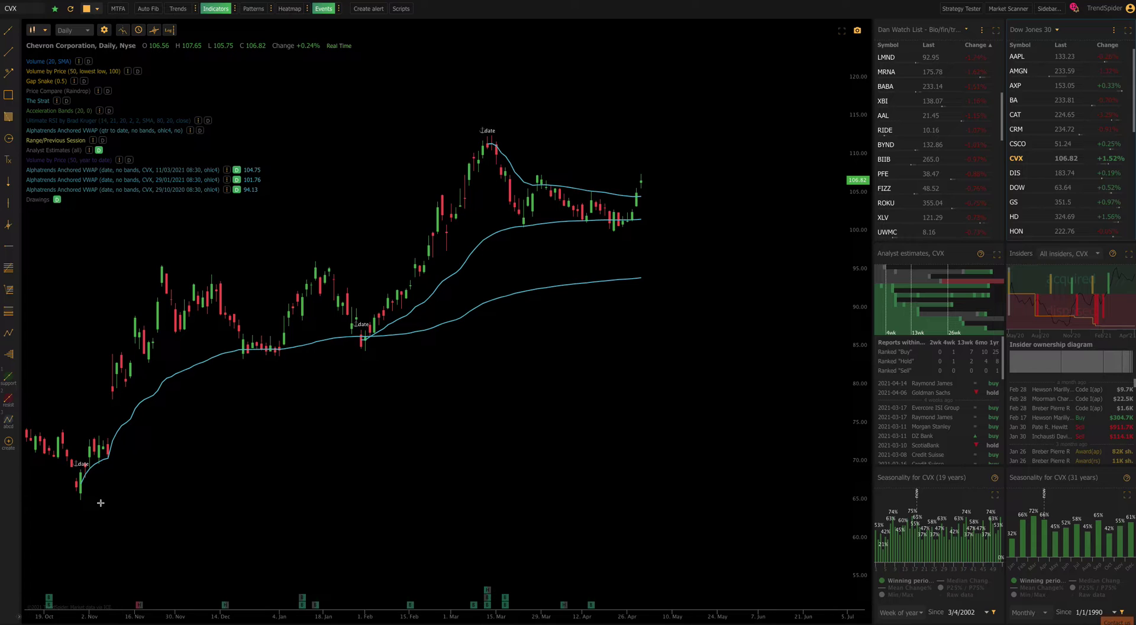
- Change the March VWAP's anchor to Highest High with a window of 50
click(227, 170)
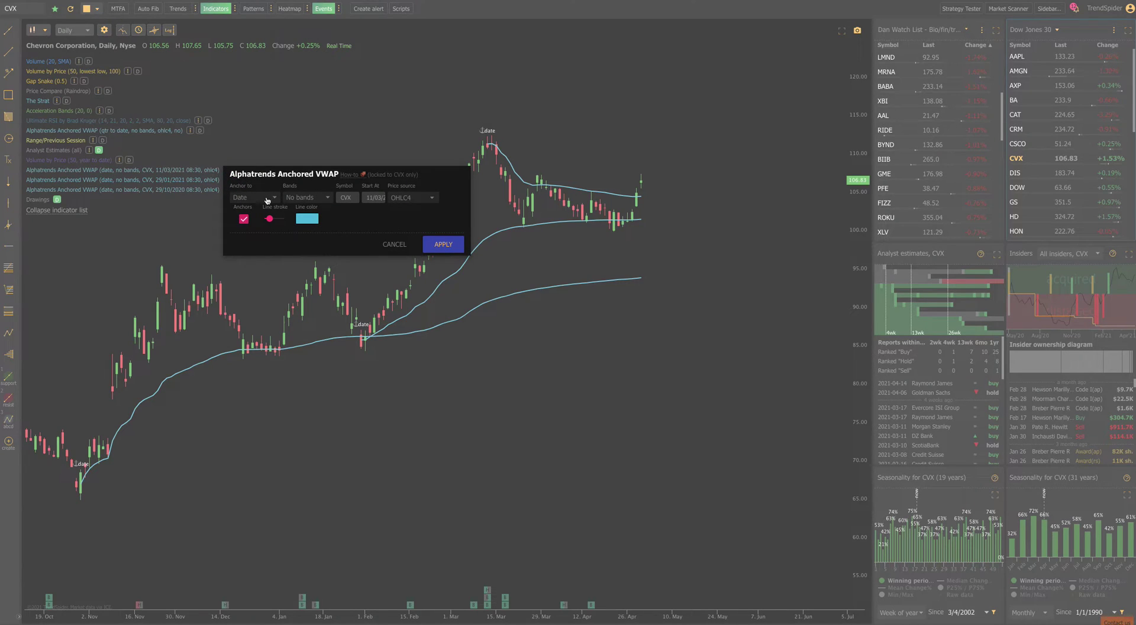
click(267, 200)
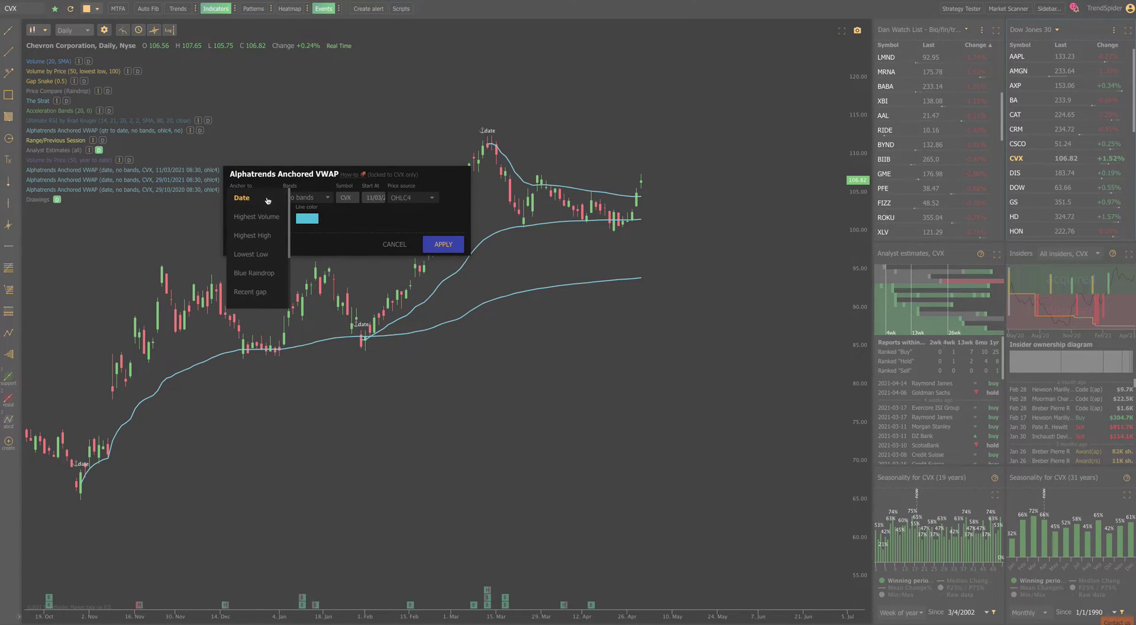
click(257, 234)
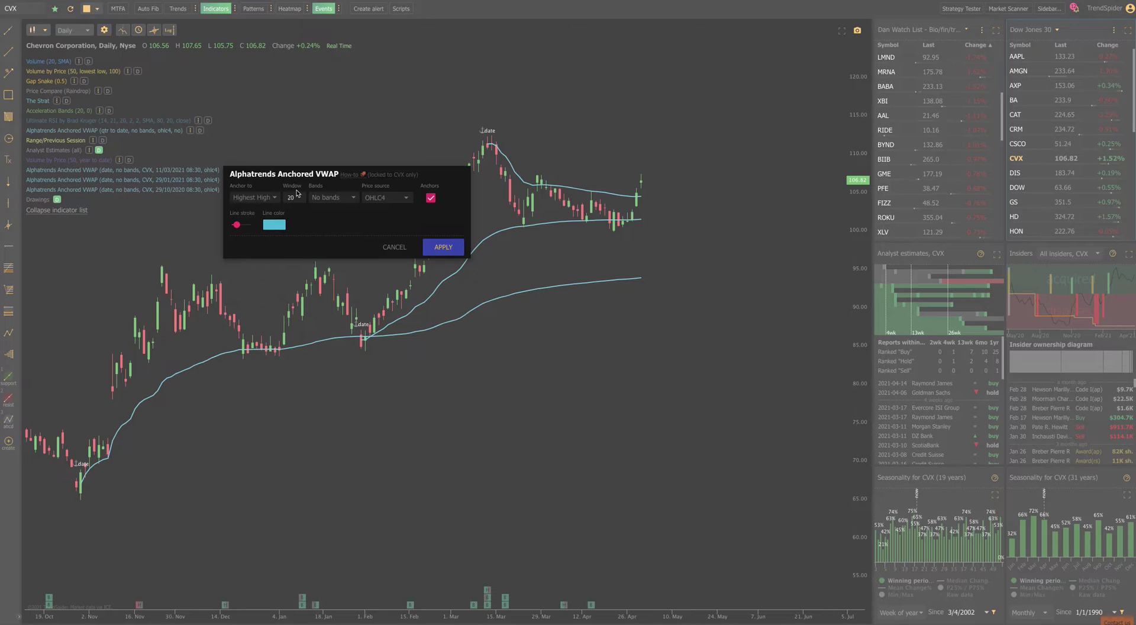
text(50)
click(441, 248)
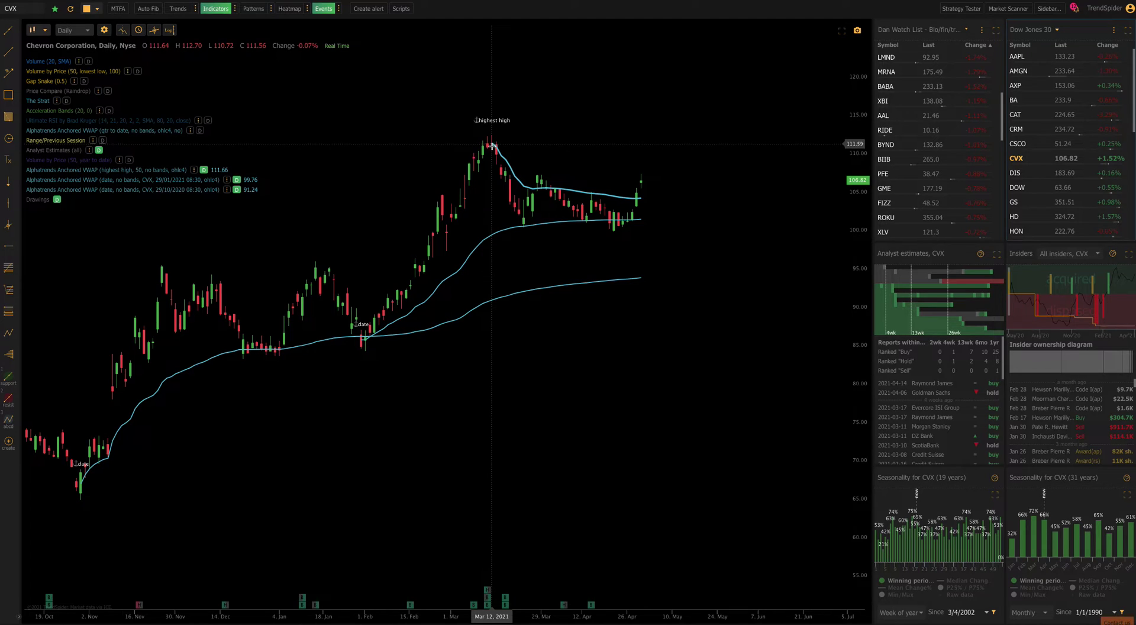
- Set the January VWAP to Year to date with no bands and a pink line
right_click(456, 271)
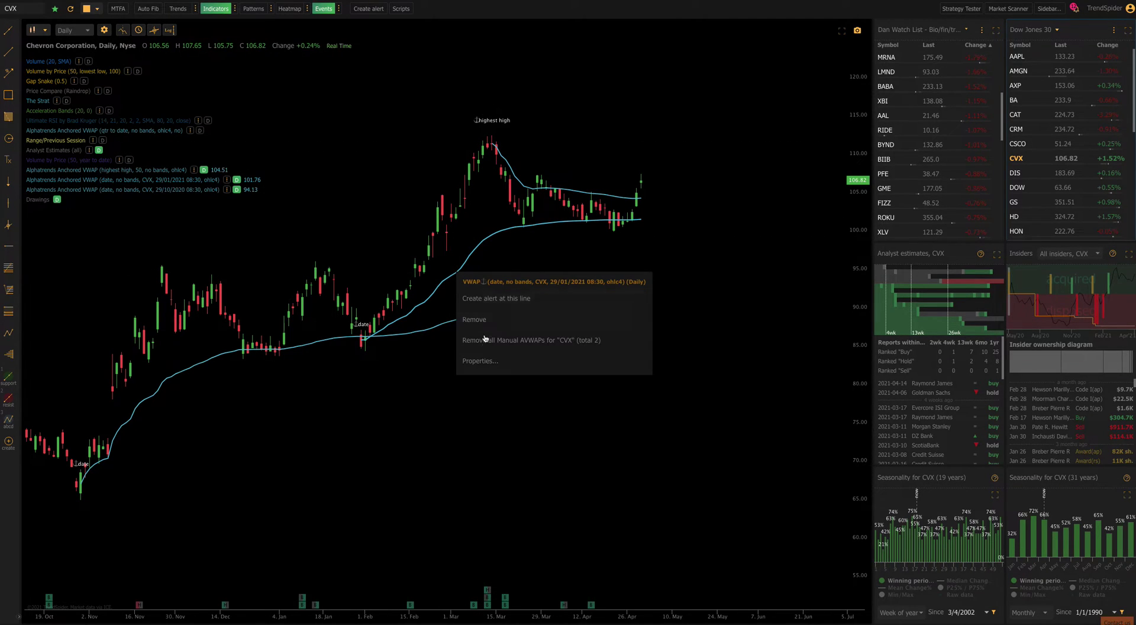
click(481, 361)
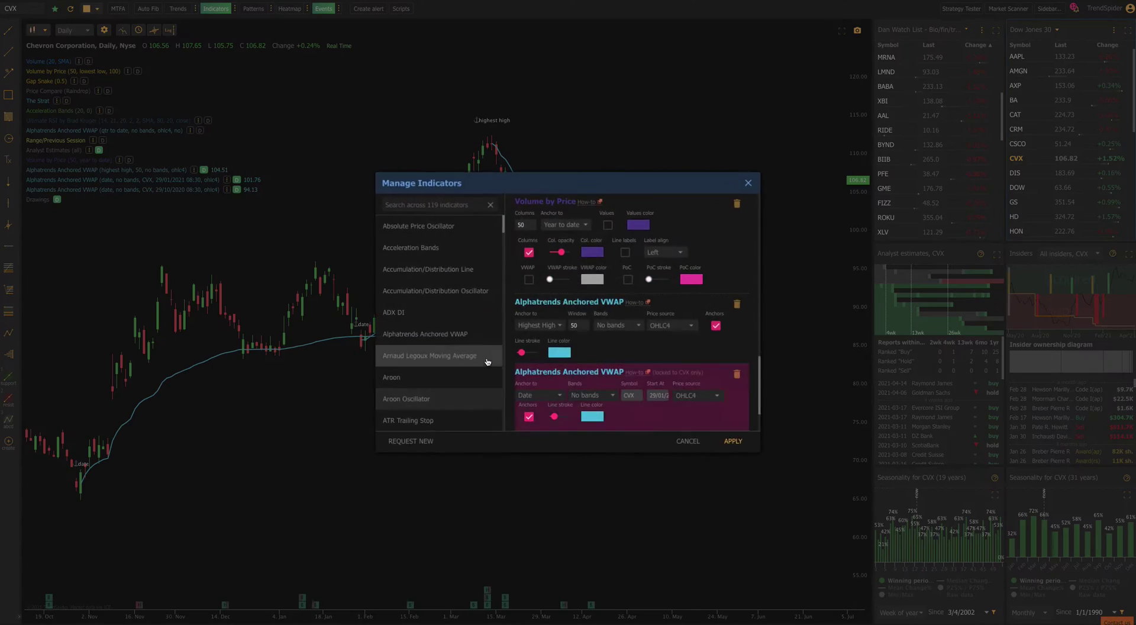
scroll(598, 347, down, 2)
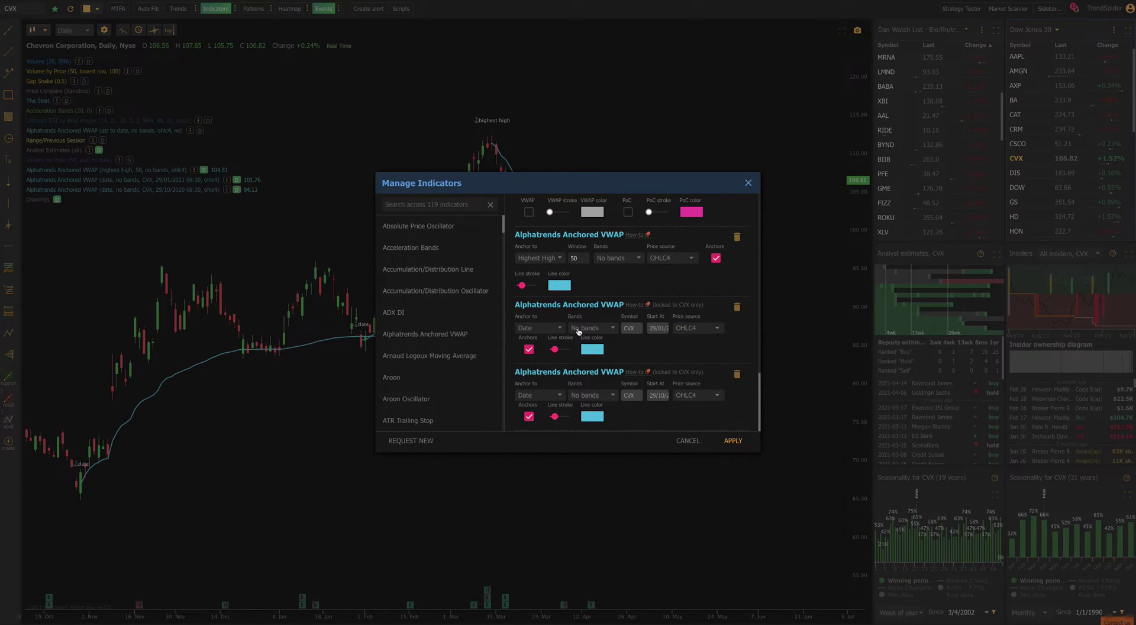
click(589, 328)
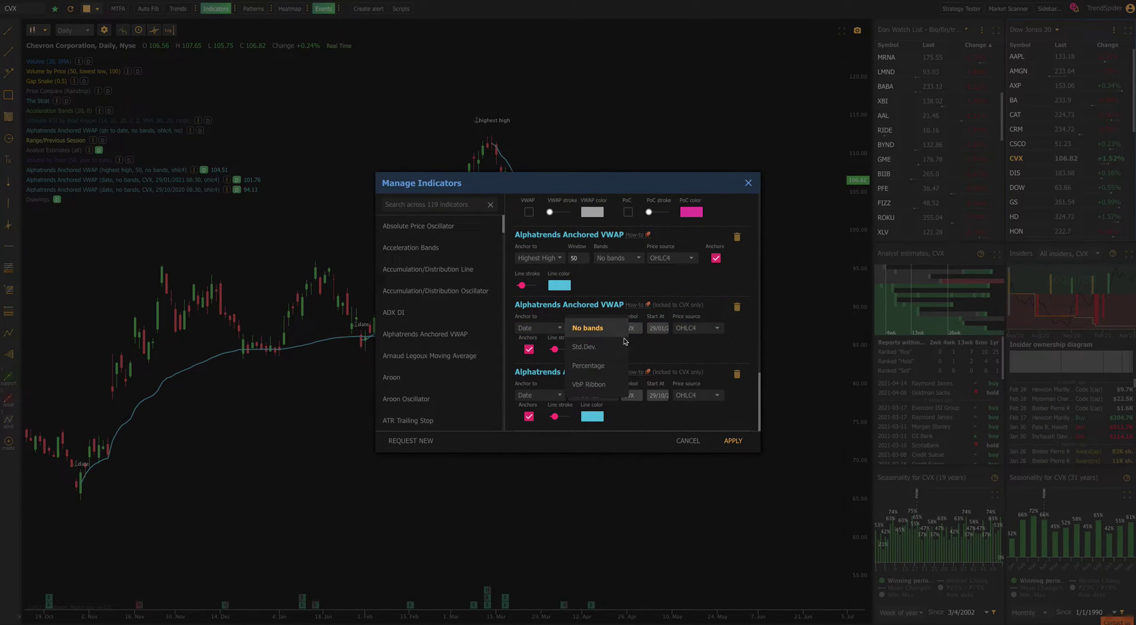
click(588, 327)
click(551, 328)
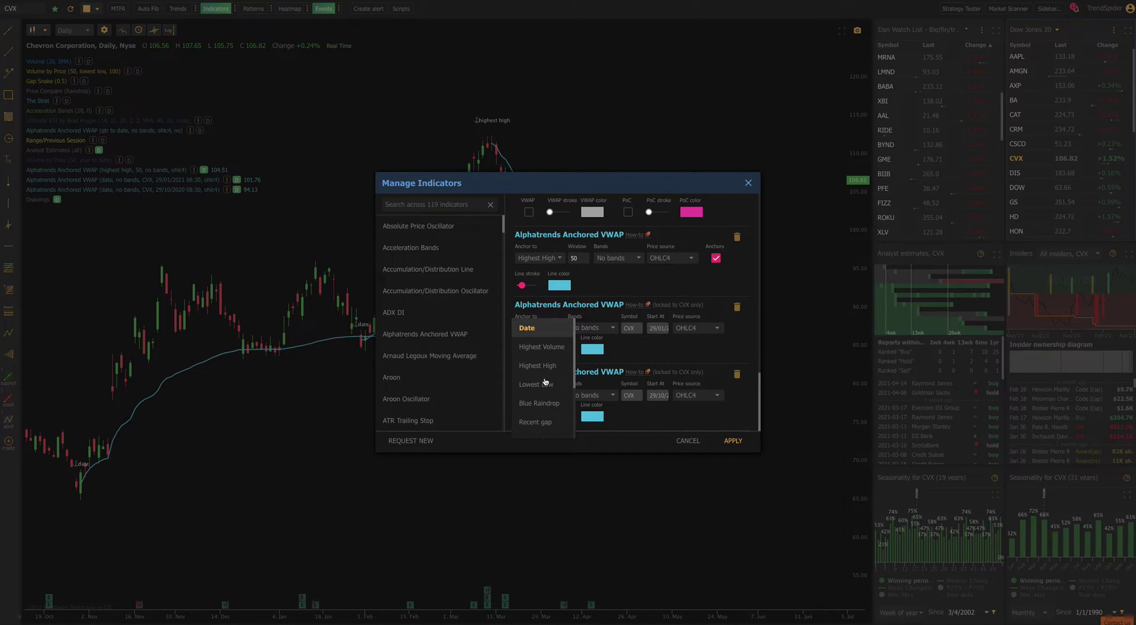
scroll(546, 382, down, 3)
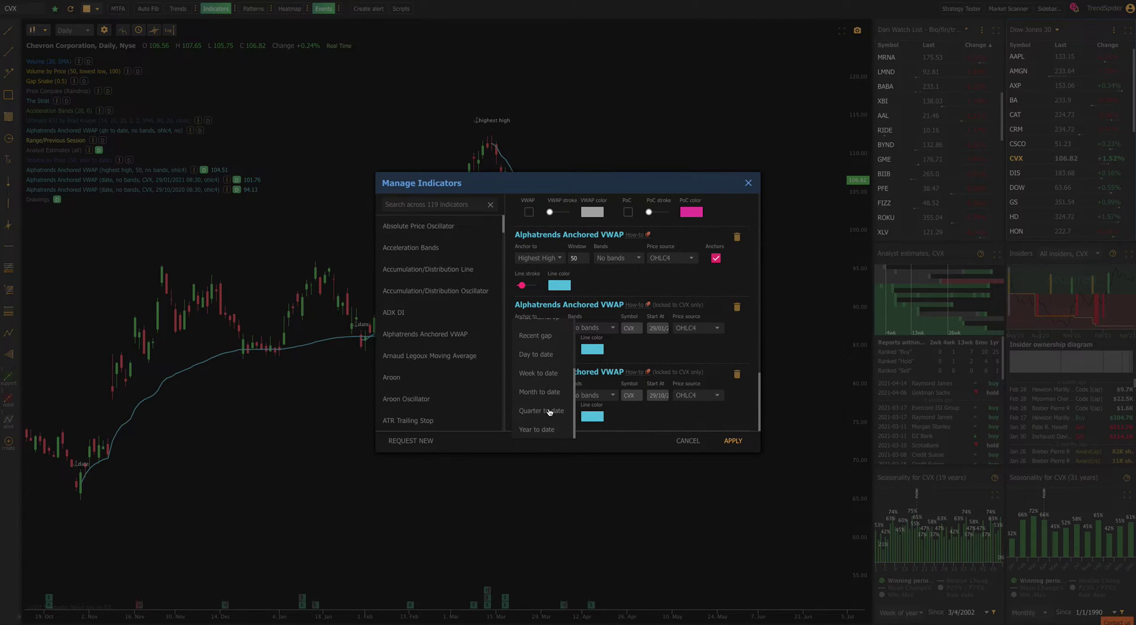
click(542, 428)
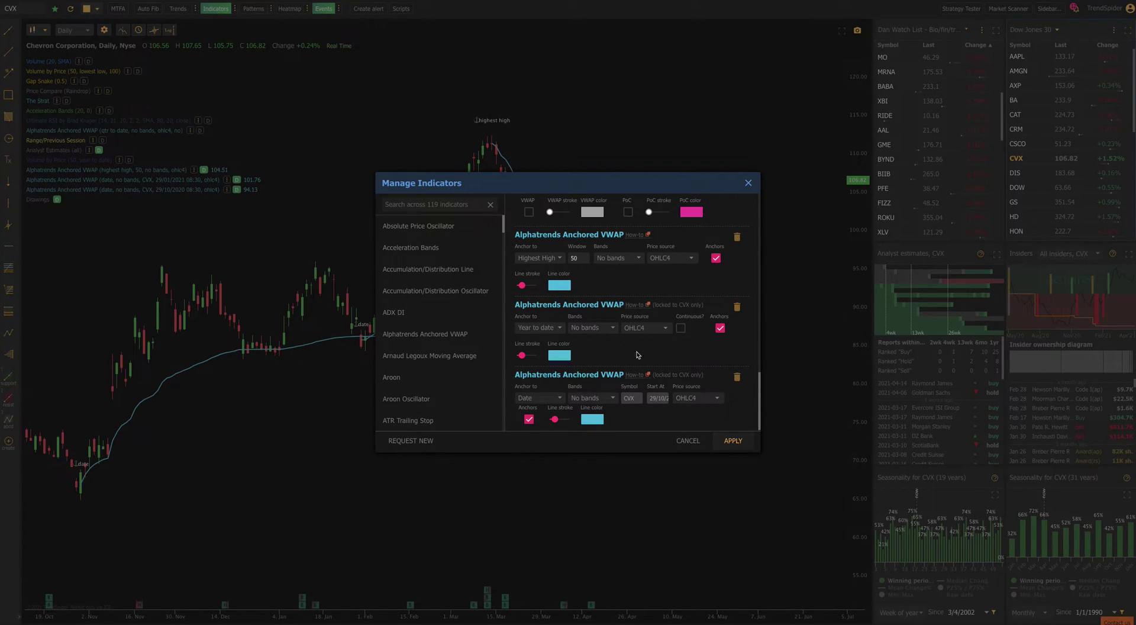
click(556, 356)
click(498, 361)
click(733, 440)
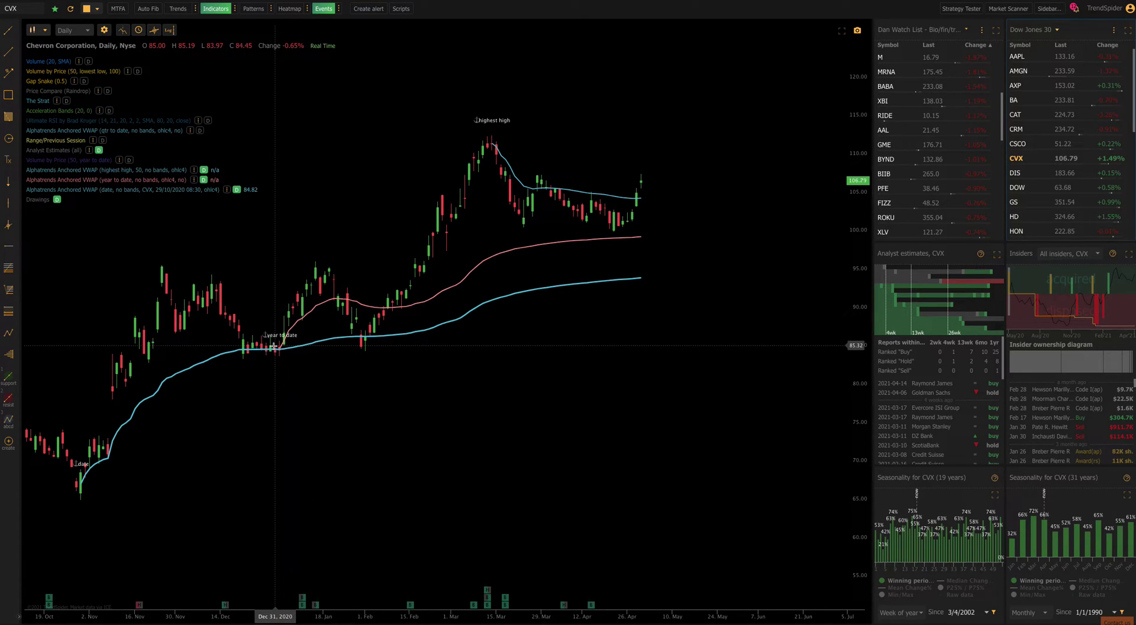
- Switch the chart from CVX to DIS in the Dow Jones 30 watchlist and re-show its volume-by-price profile
key(Down)
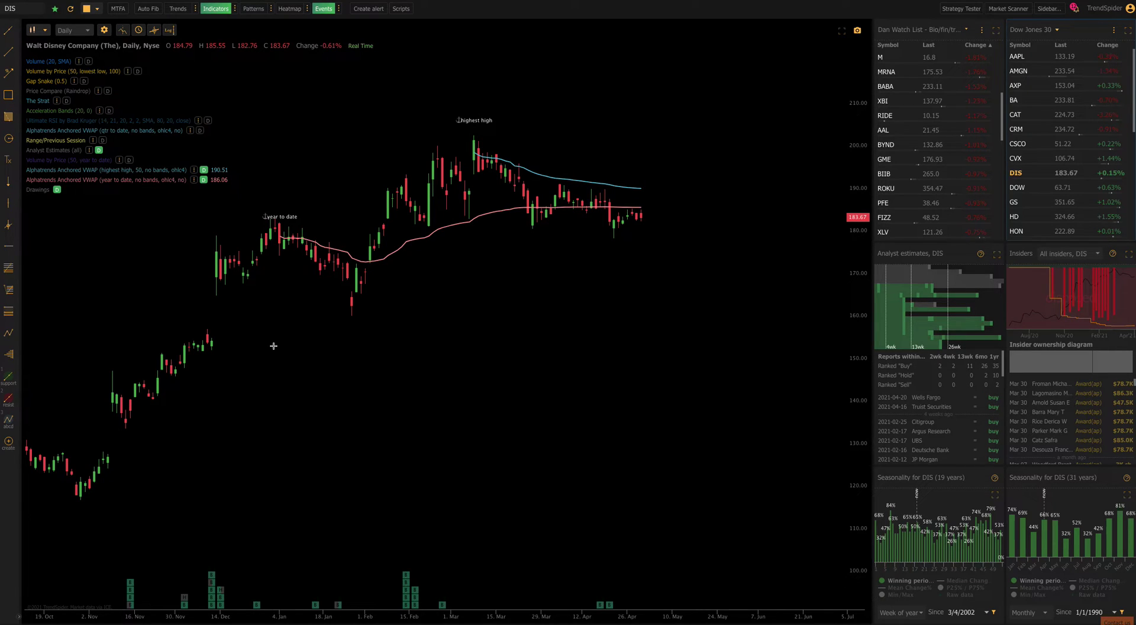
click(136, 71)
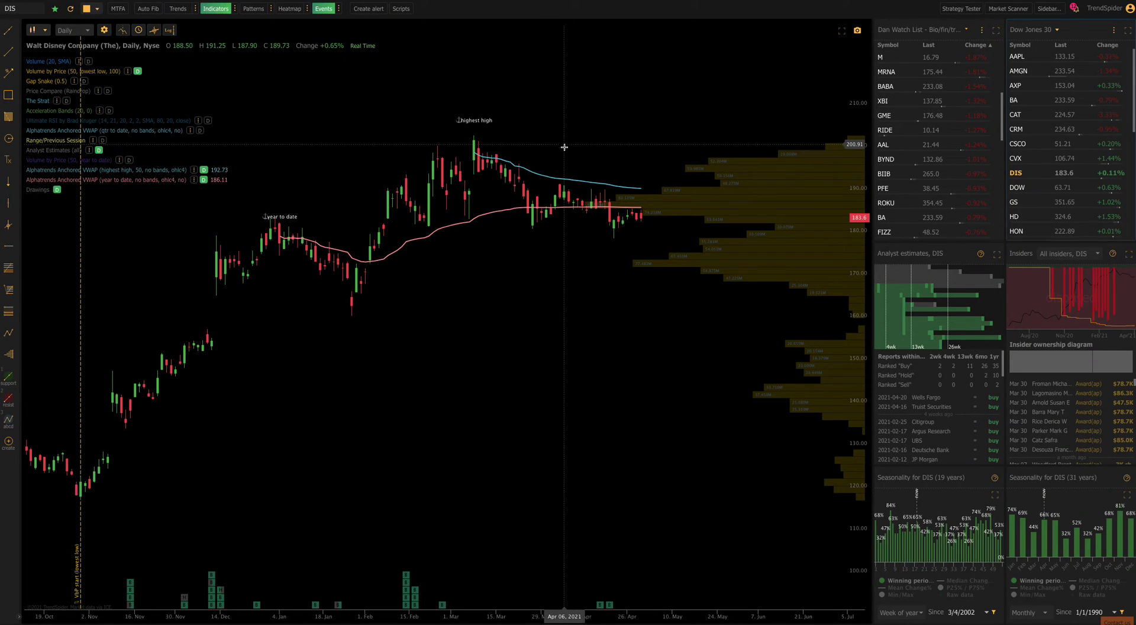
- Start an alert on the highest-high VWAP line that triggers on Break Through
click(558, 177)
click(569, 204)
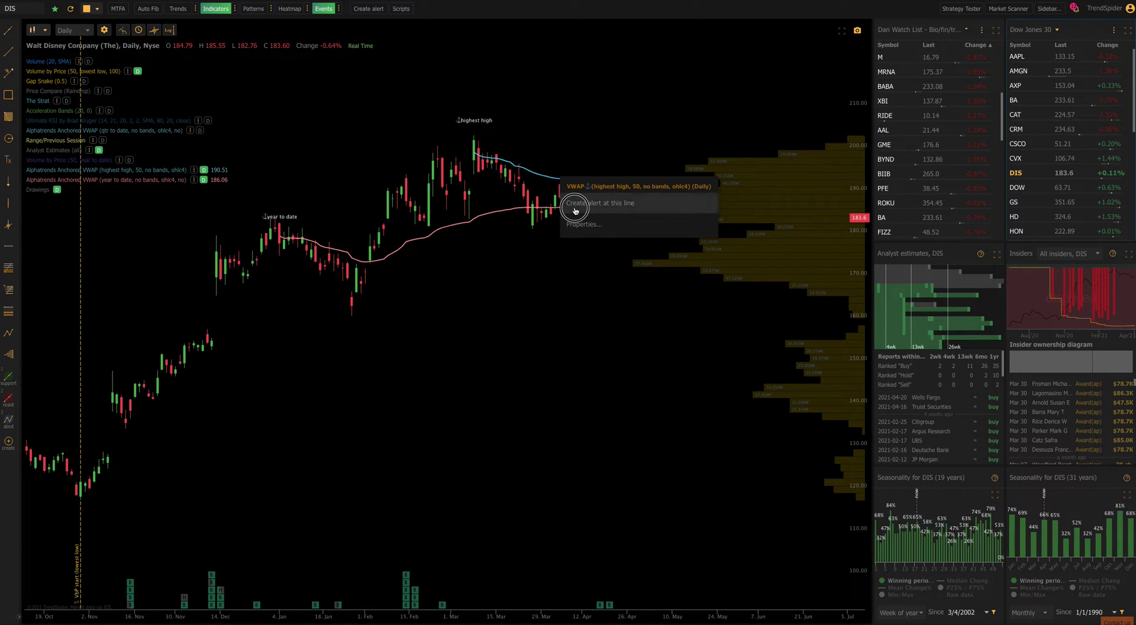
drag(557, 178, 517, 265)
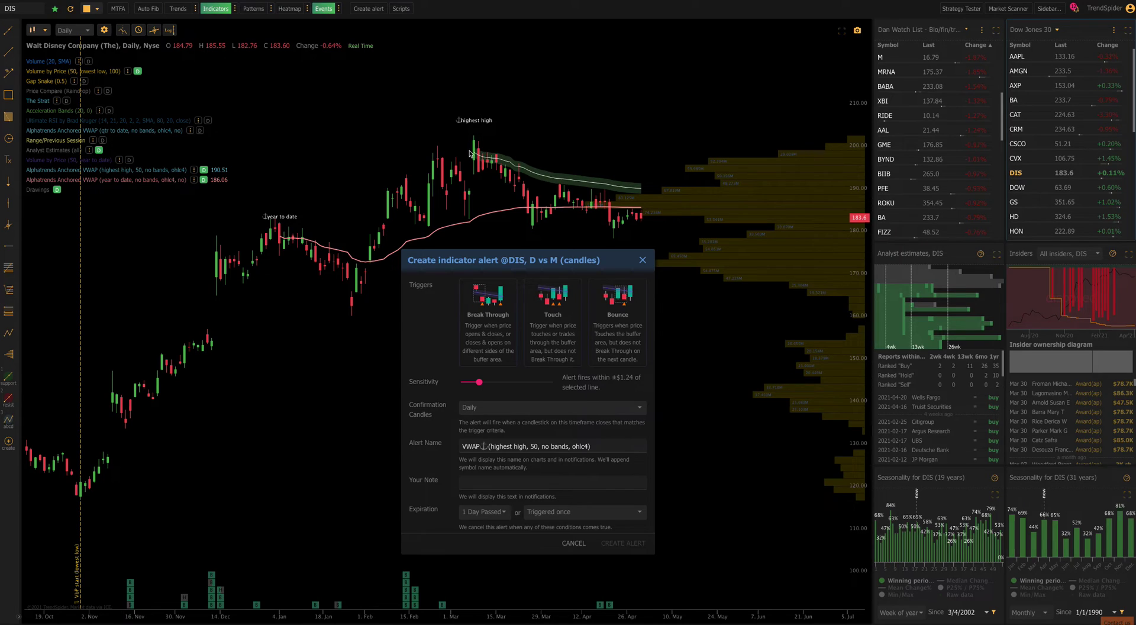
click(491, 324)
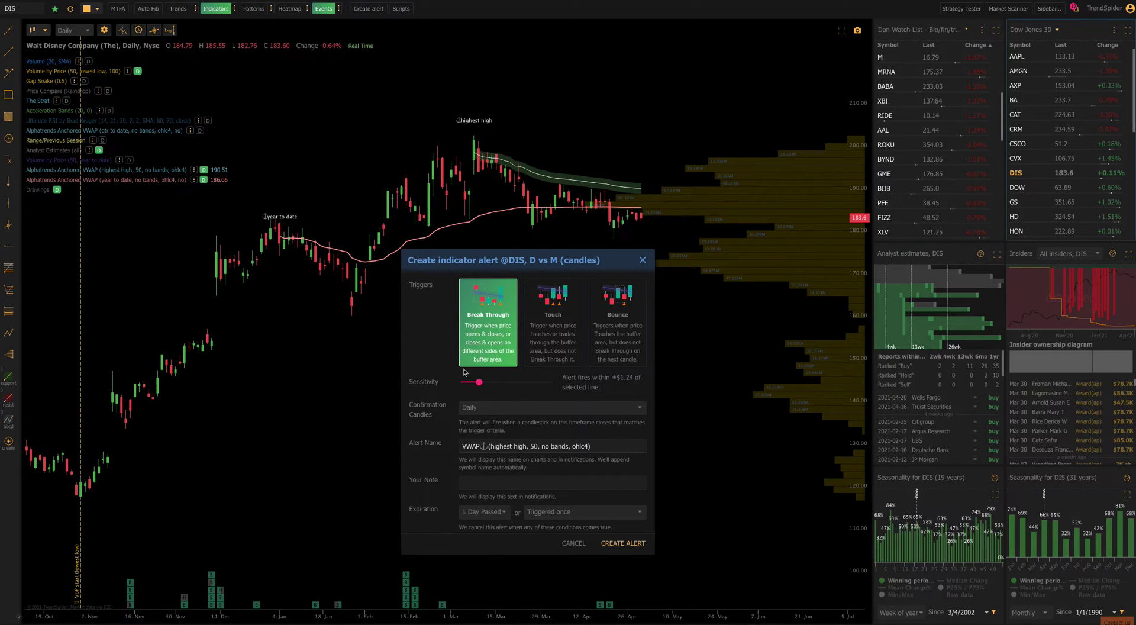
drag(467, 384, 477, 382)
- Set the alert to expire after 30 days or 5 triggers
click(554, 512)
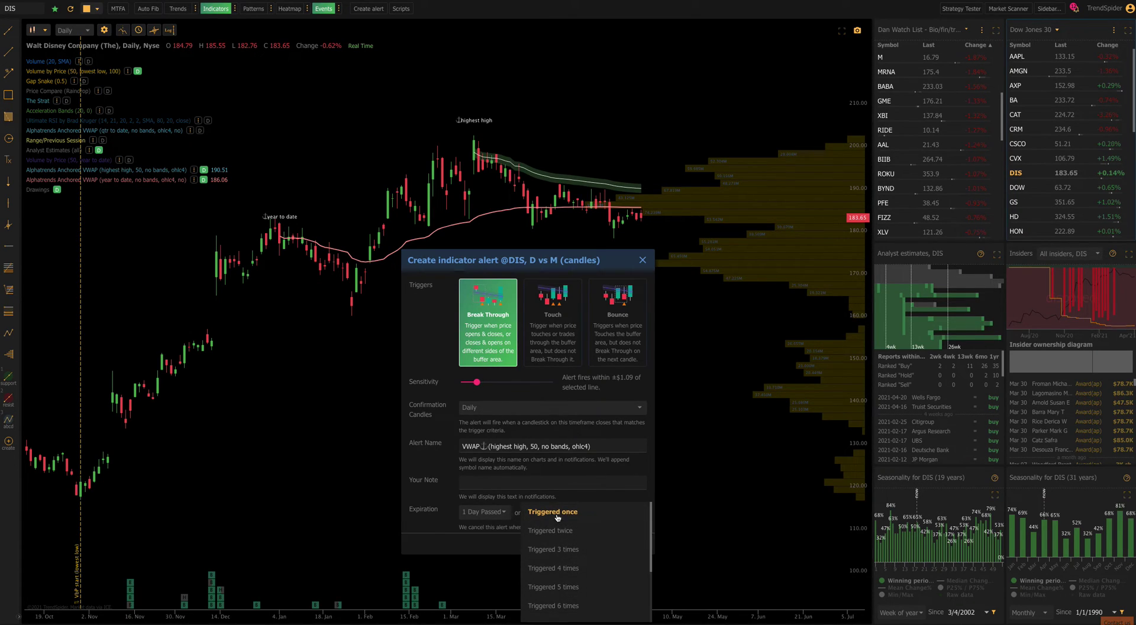
scroll(555, 534, down, 3)
click(555, 533)
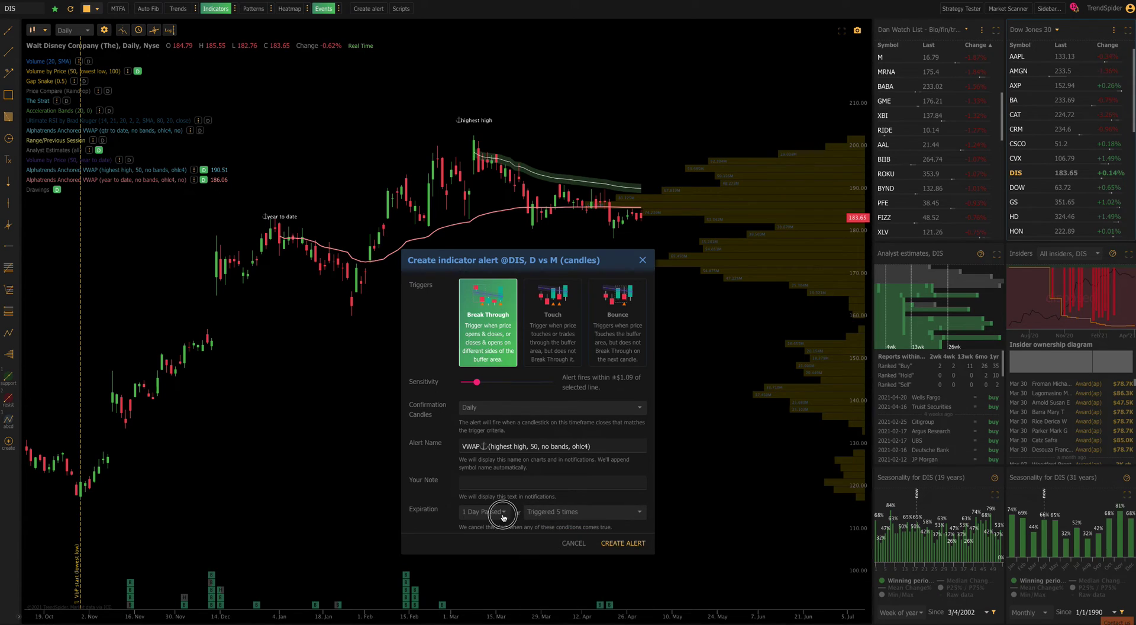
click(502, 513)
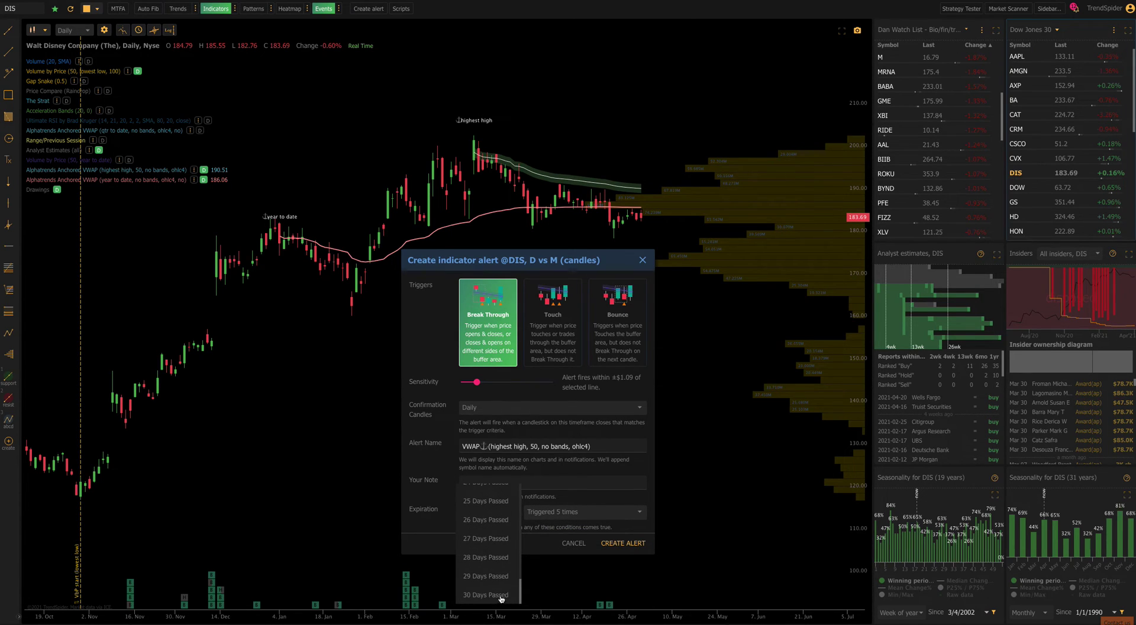
click(500, 598)
- Set the alert buffer to ±$0.78, add Touch and Bounce triggers, and create the alert
click(546, 382)
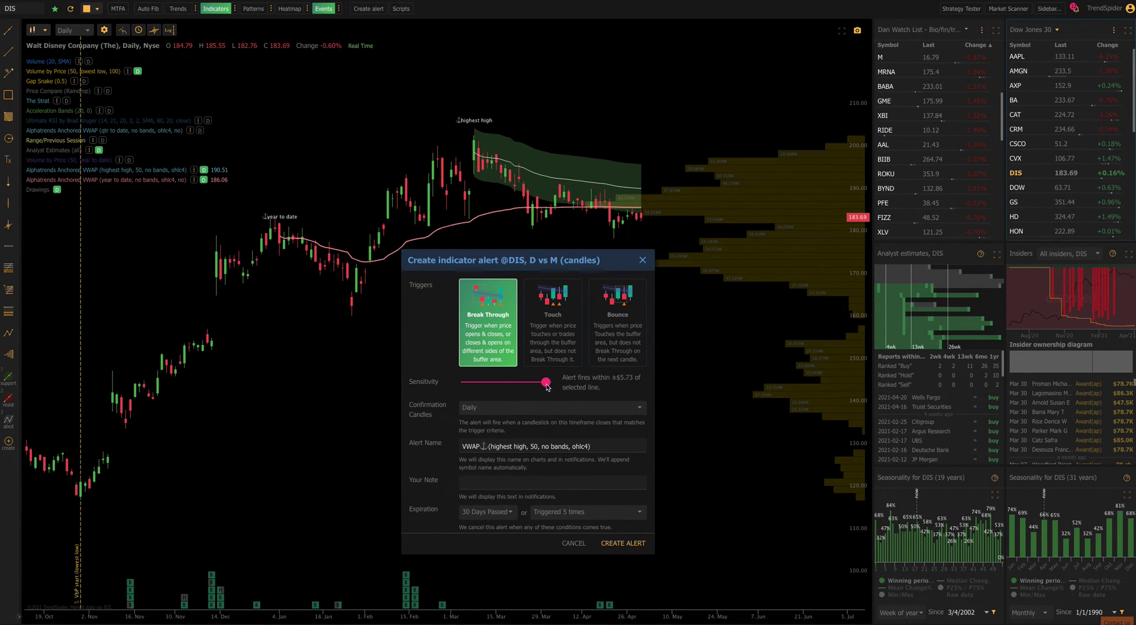
drag(480, 382, 471, 381)
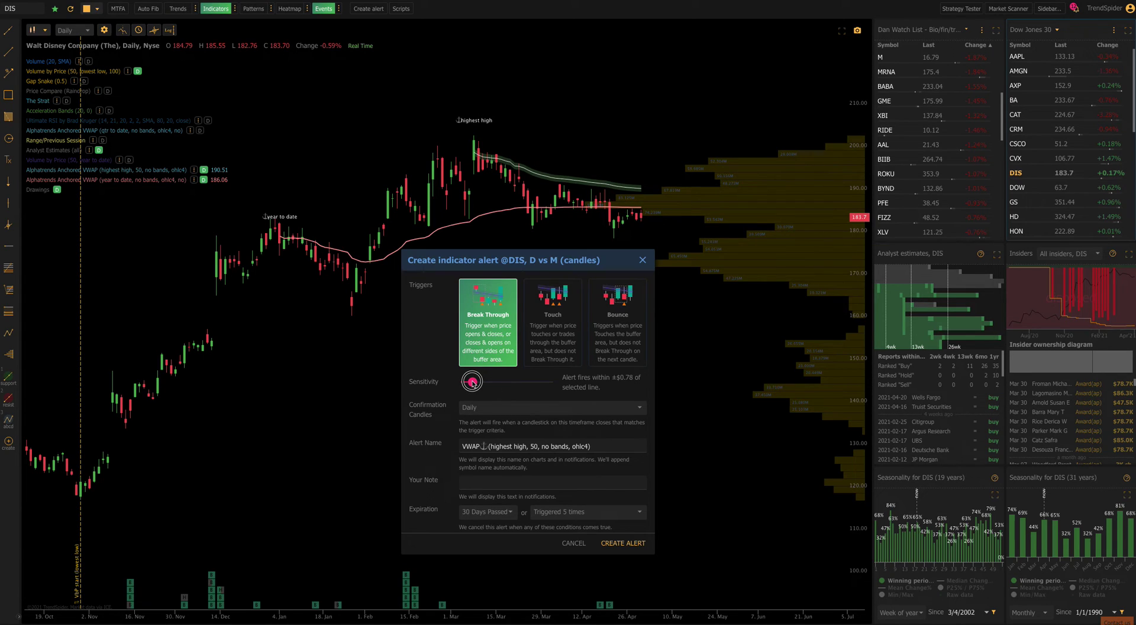
click(565, 324)
click(598, 322)
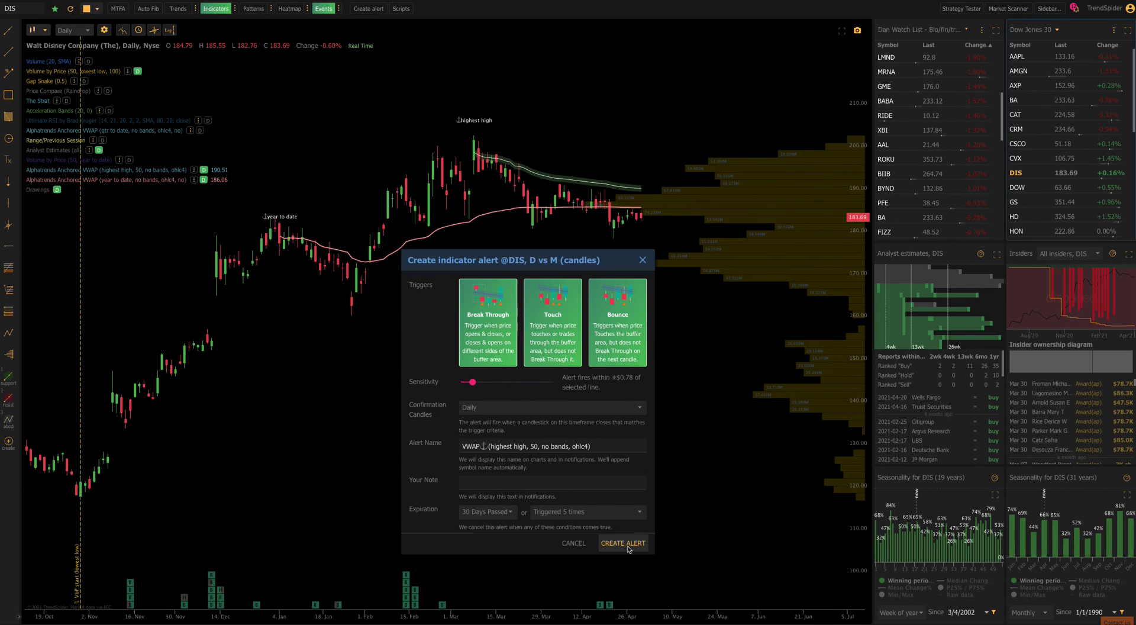
click(628, 548)
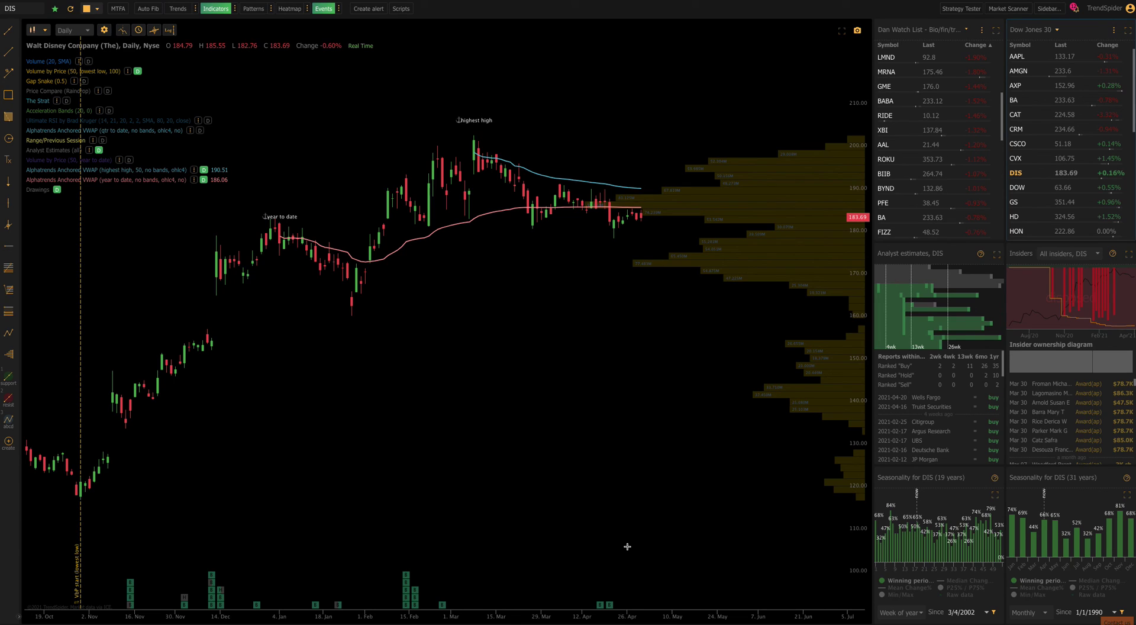